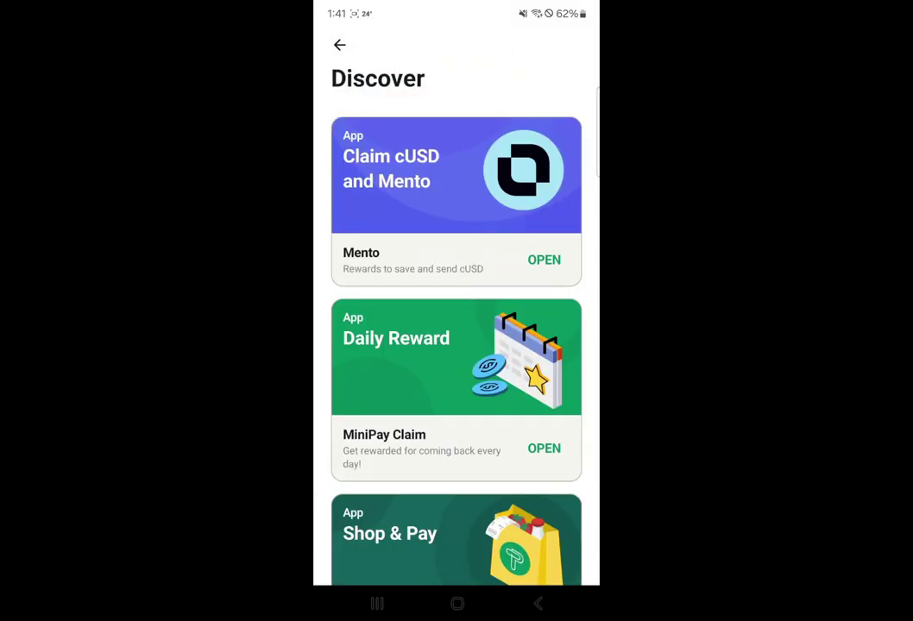
- Open the Site tester app in MiniPay
scroll(457, 345, down, 10)
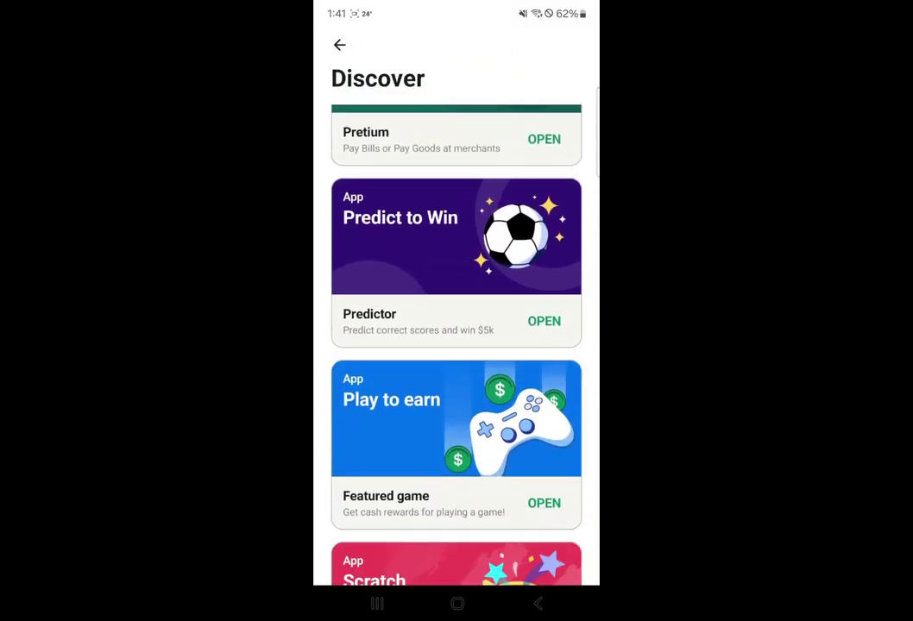
scroll(457, 345, down, 10)
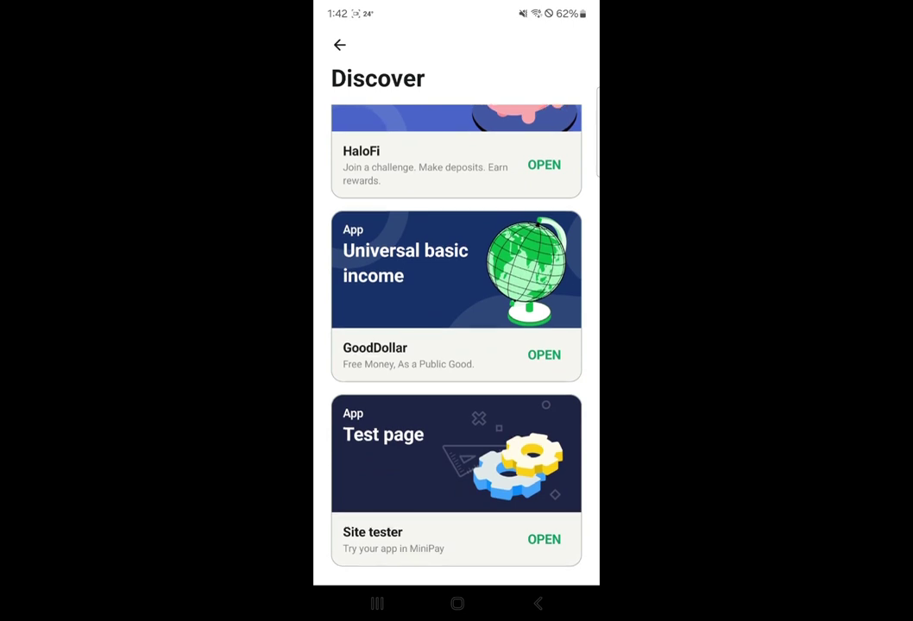
click(544, 540)
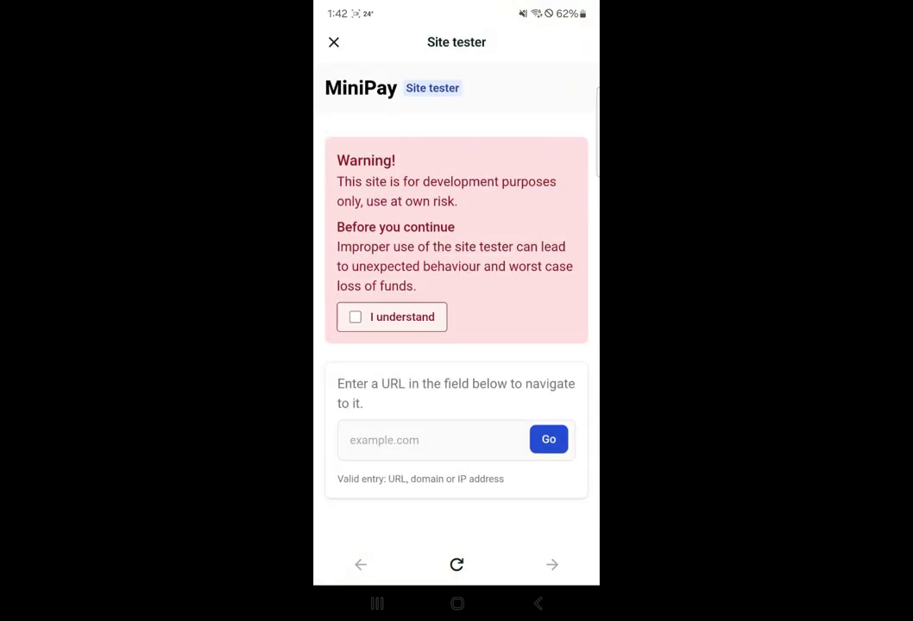
click(431, 440)
text(H)
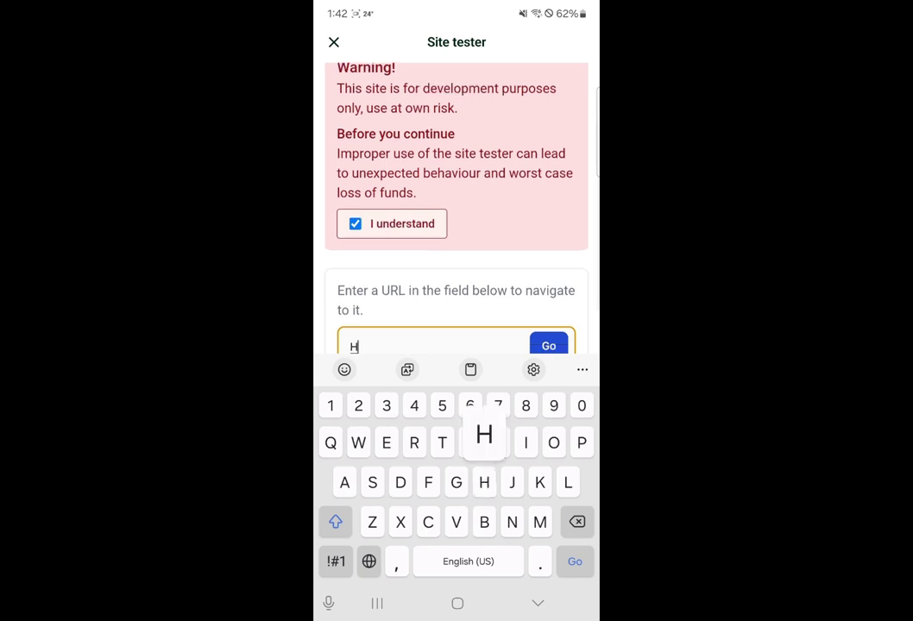
key(BackSpace)
text(h)
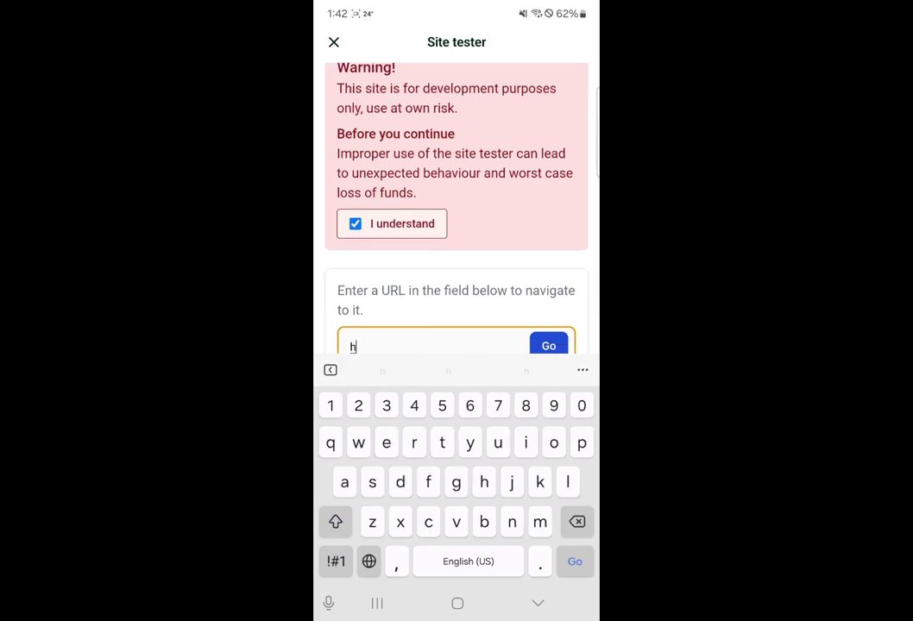
text(ttps)
click(335, 562)
text(:)
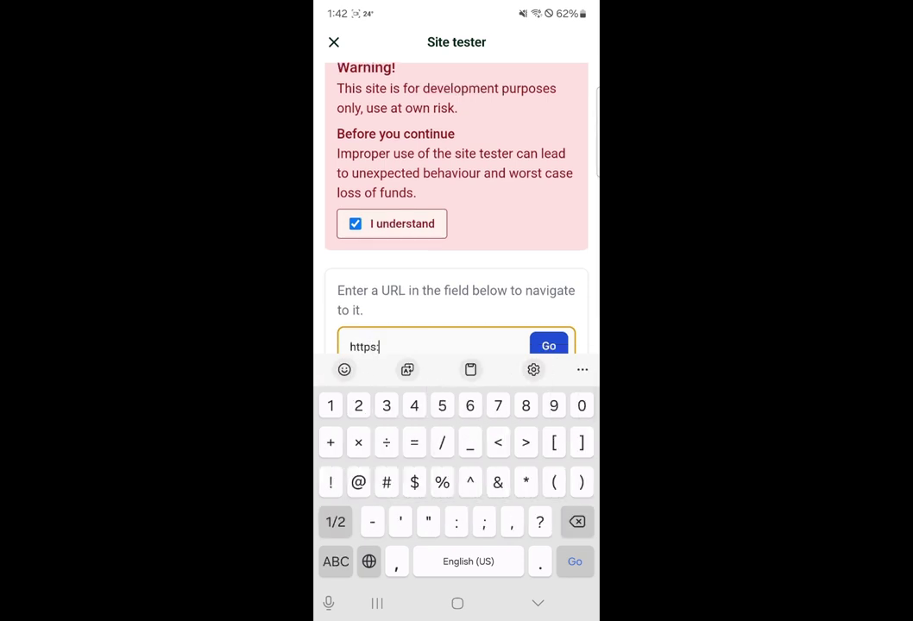
text(//)
click(335, 562)
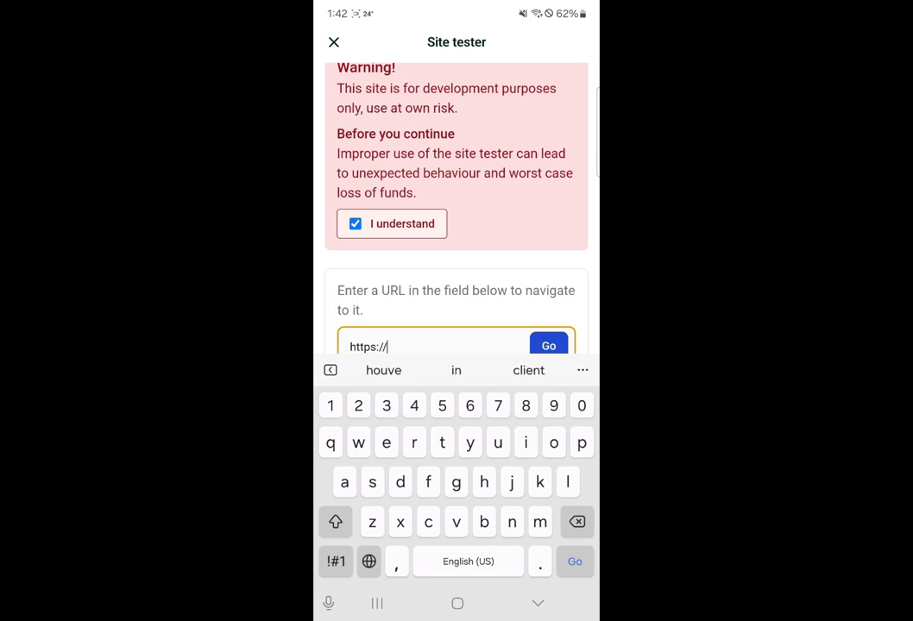
text(app.m)
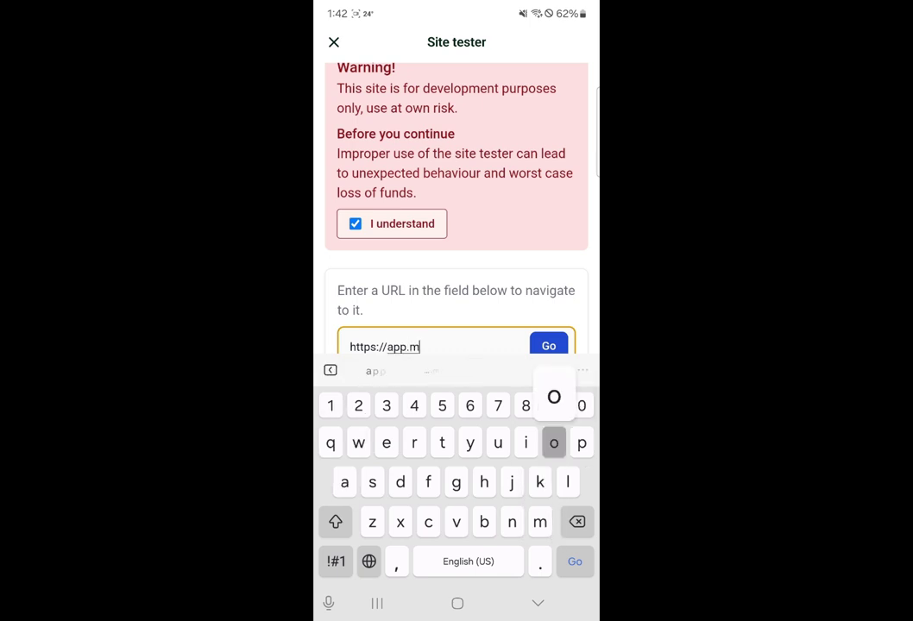
text(oola.mar)
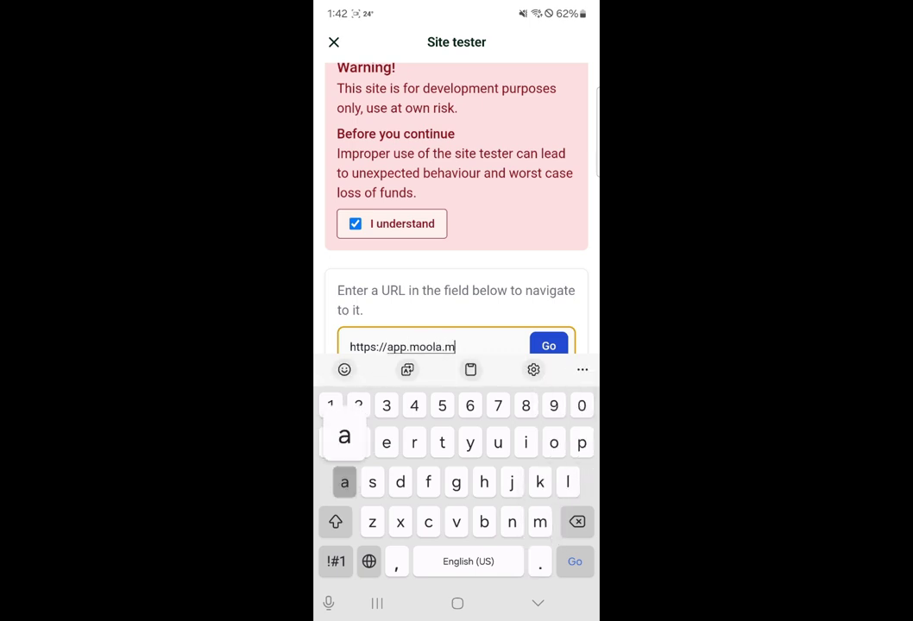
text(ket)
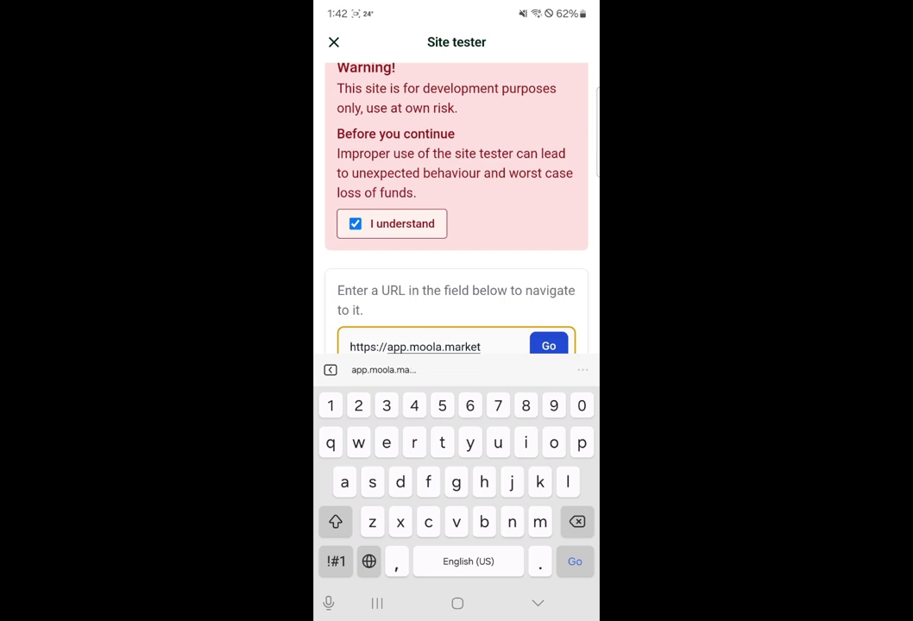
key(Return)
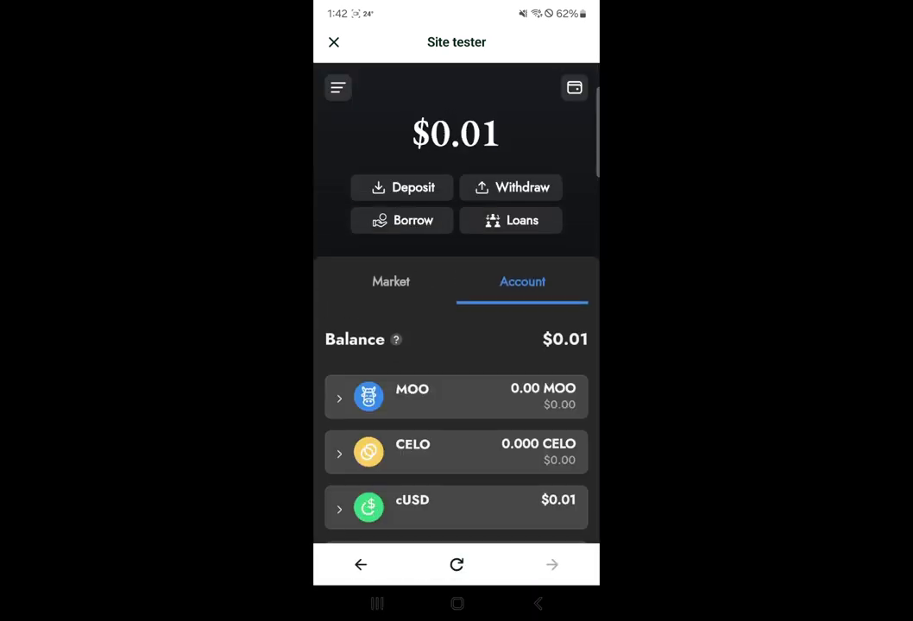
- Connect the MetaMask wallet to Moola Market
click(457, 516)
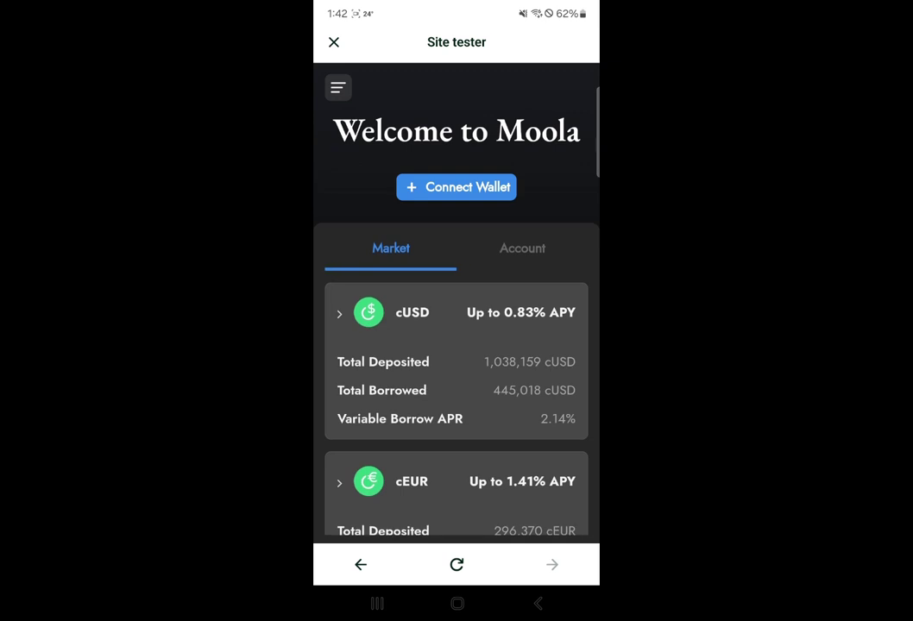
click(456, 186)
click(412, 257)
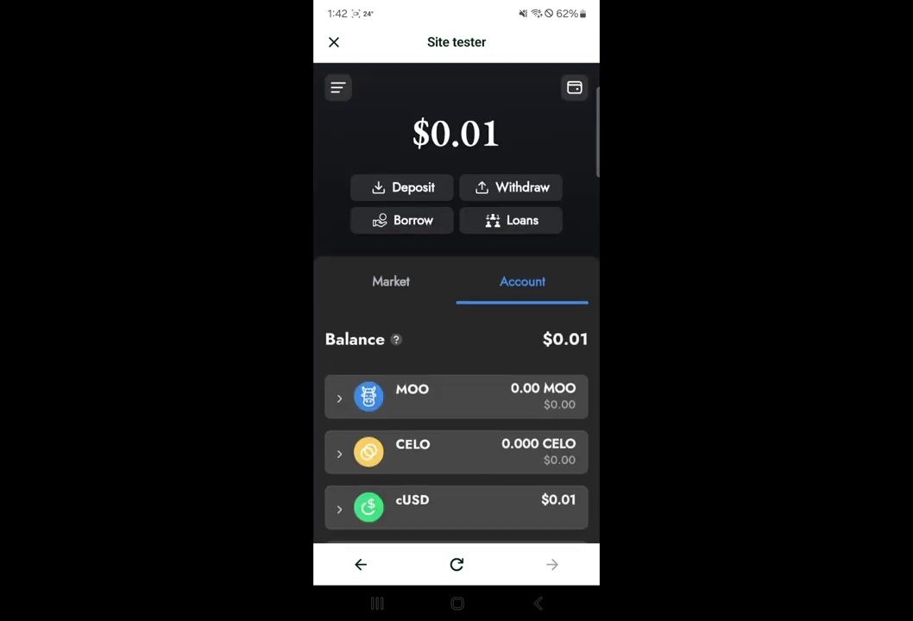
- Withdraw the maximum cUSD amount and approve it in the wallet
click(511, 187)
click(457, 379)
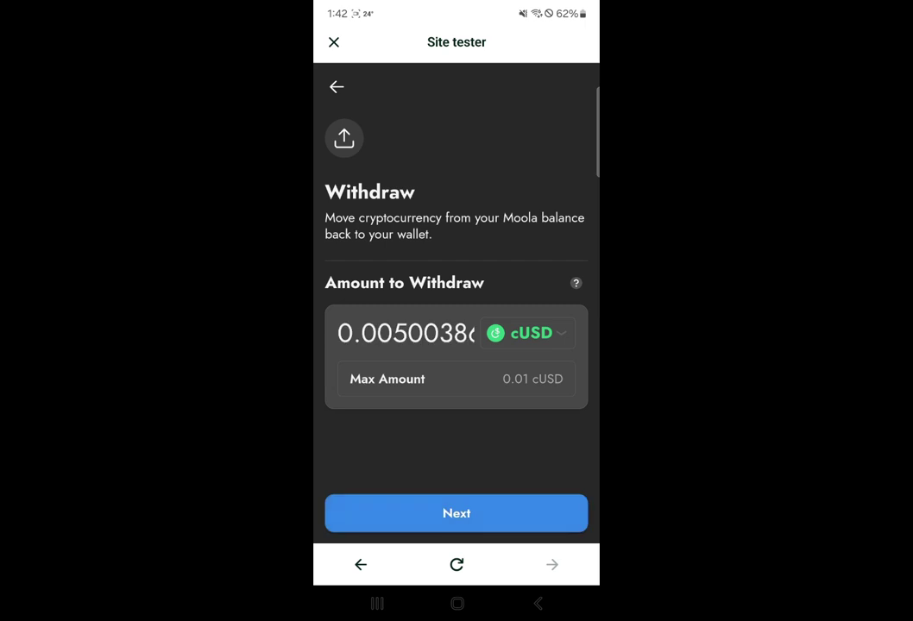
click(456, 514)
click(456, 513)
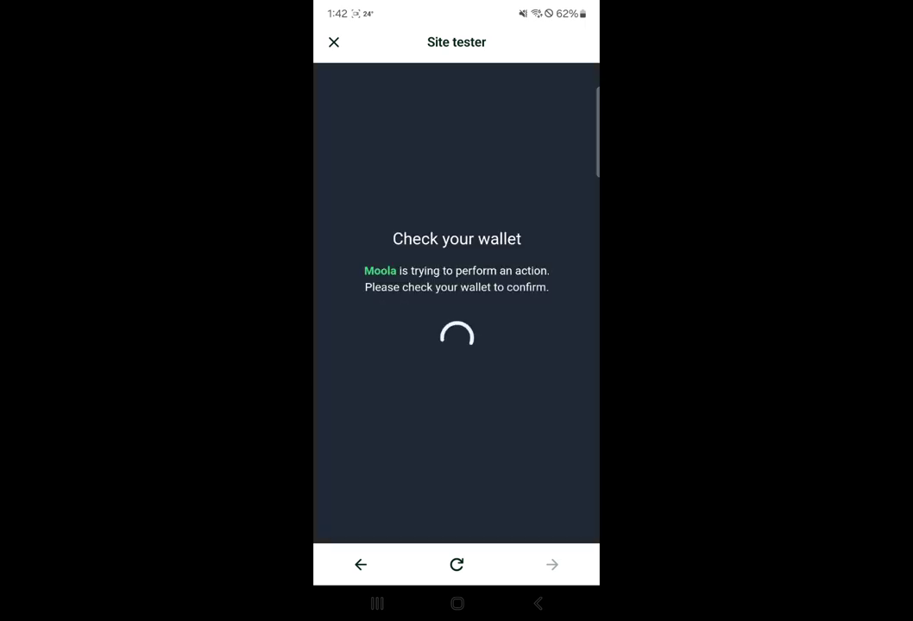
click(521, 576)
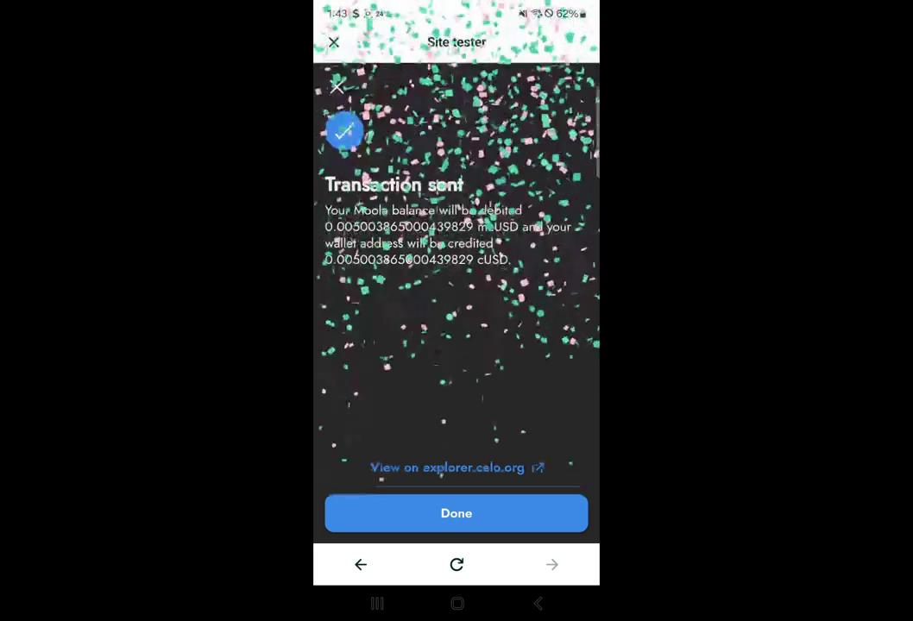
click(456, 513)
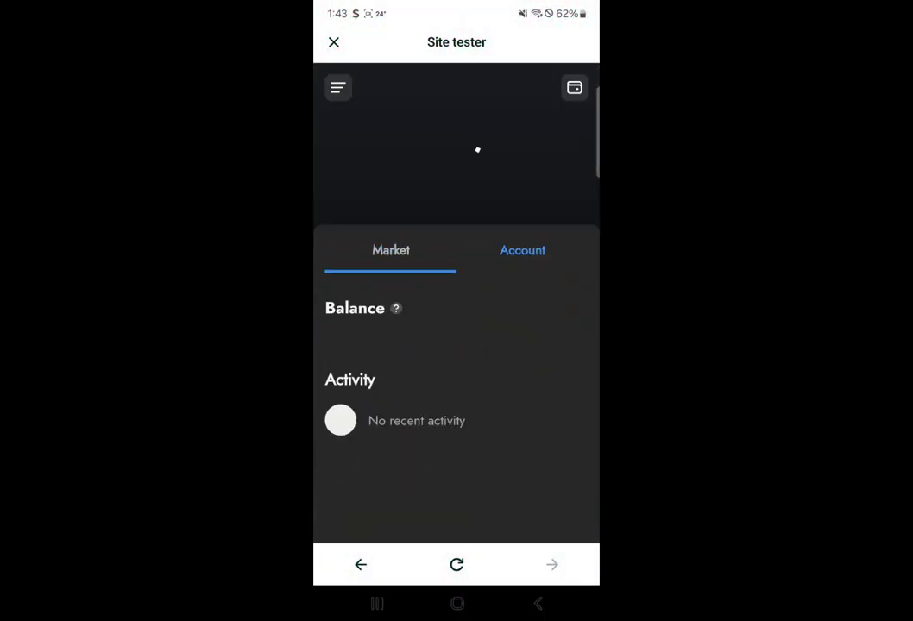
- Copy the connected wallet address, then close the Site tester
click(573, 87)
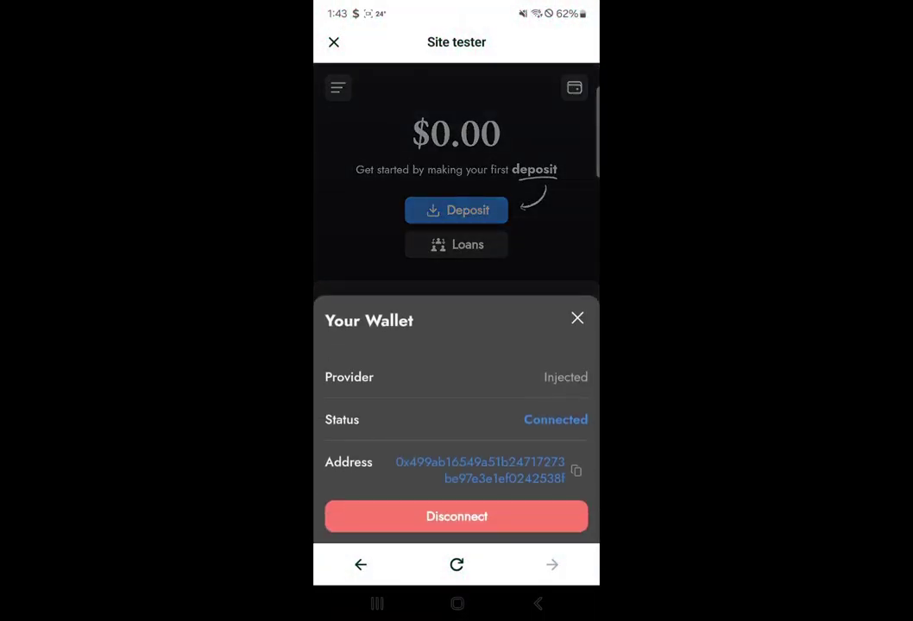
click(480, 470)
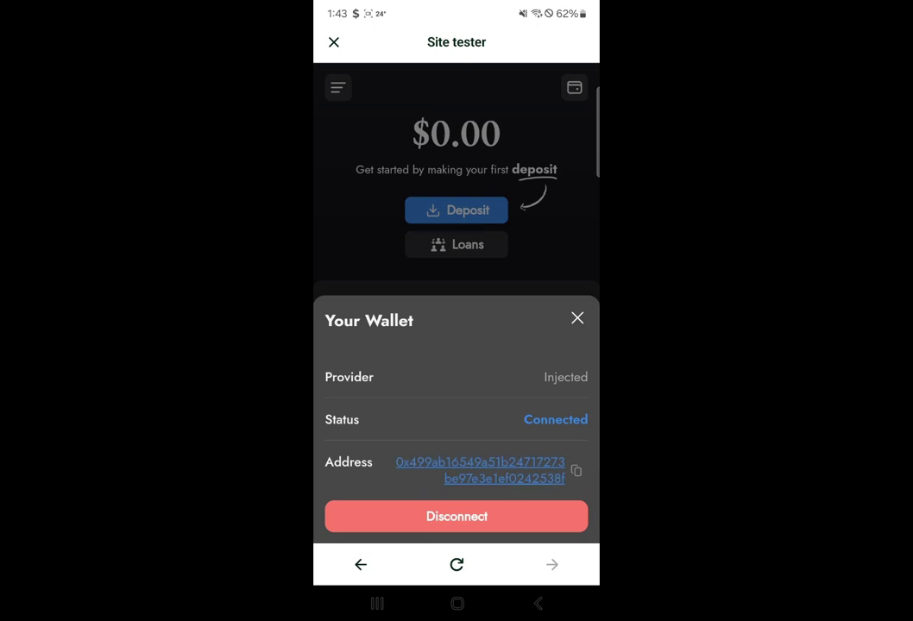
click(577, 318)
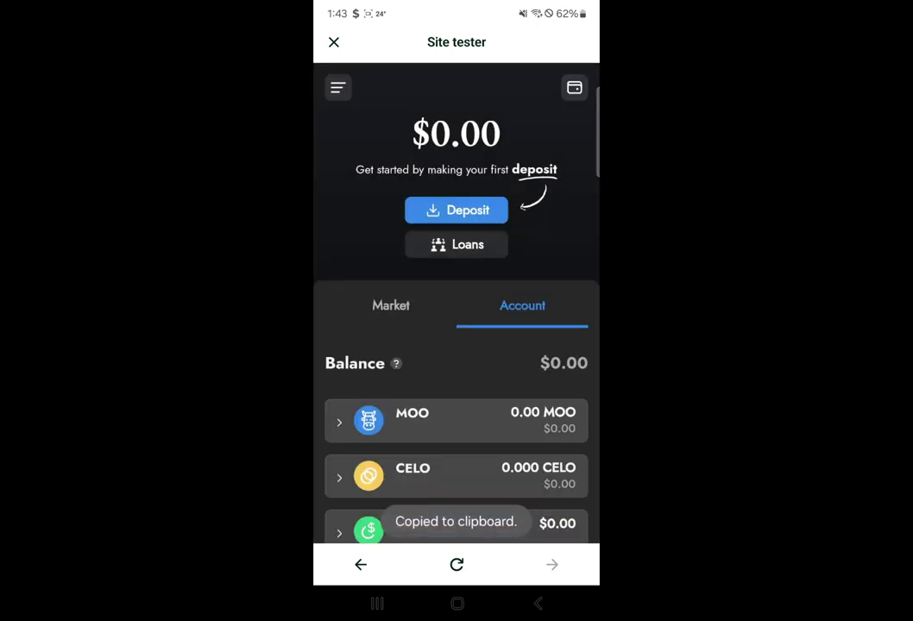
click(334, 41)
- Open HaloFi and check its withdraw page
scroll(457, 345, up, 3)
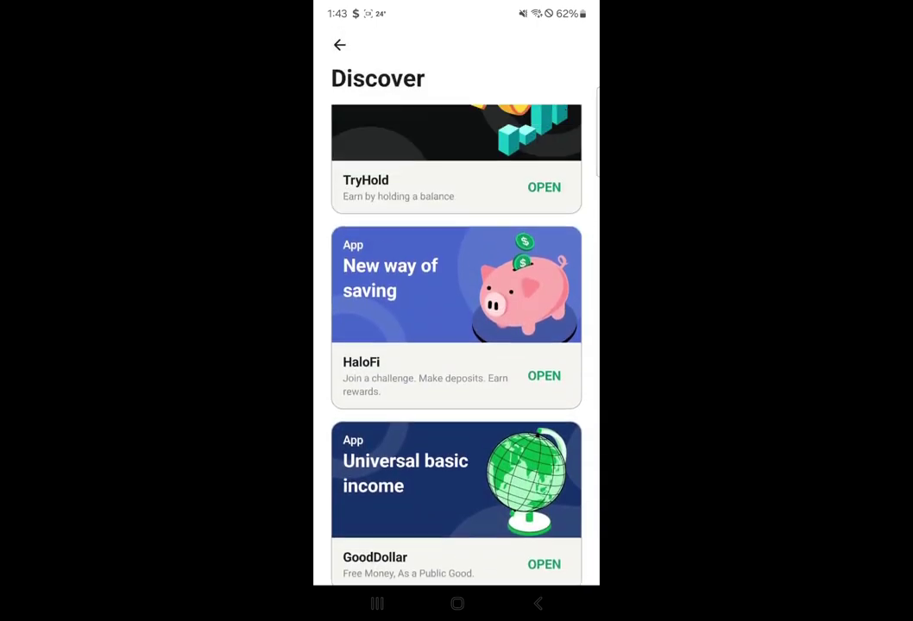
click(543, 376)
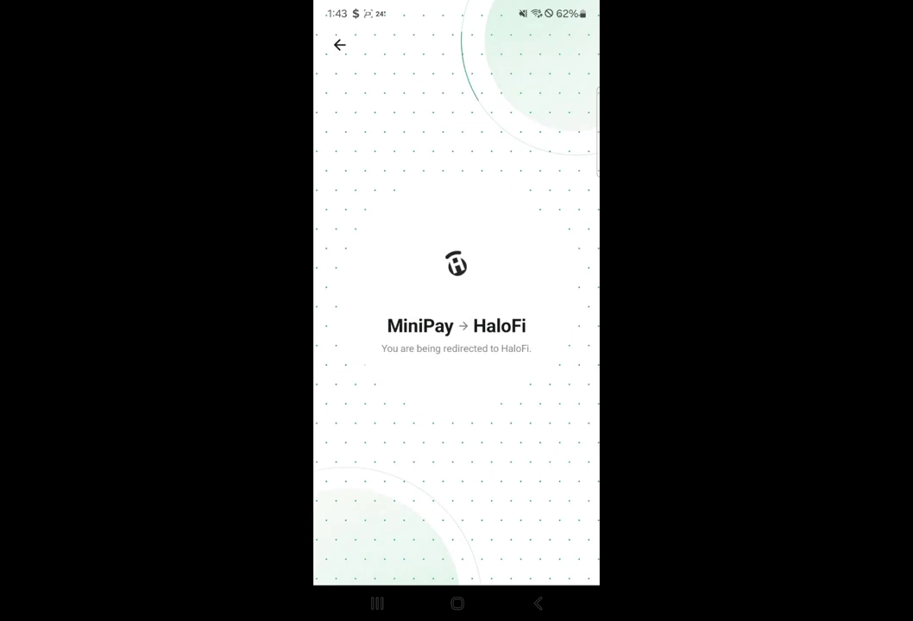
click(461, 525)
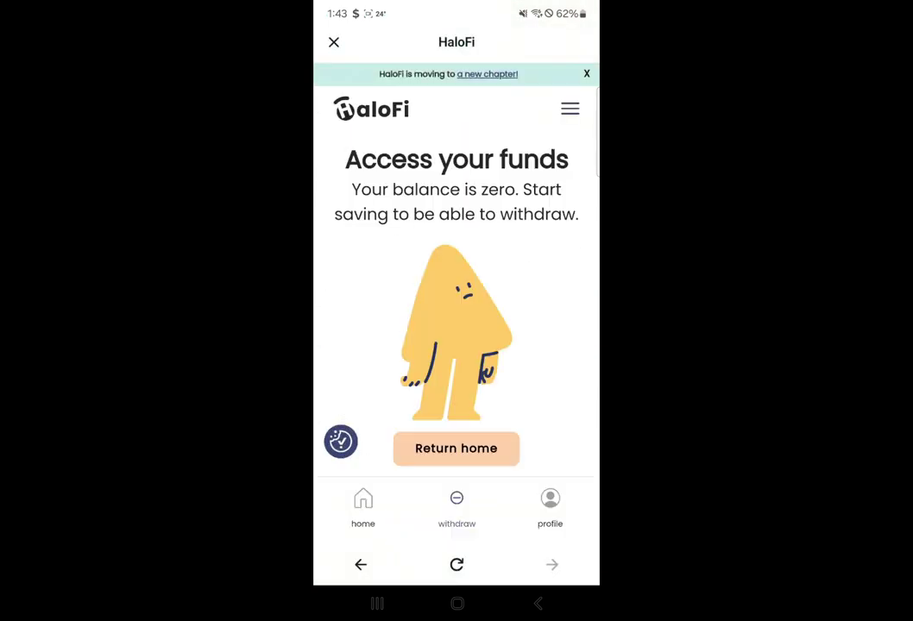
- Copy the wallet address from the profile, then go to the savings home showing 0 cUSD
click(550, 504)
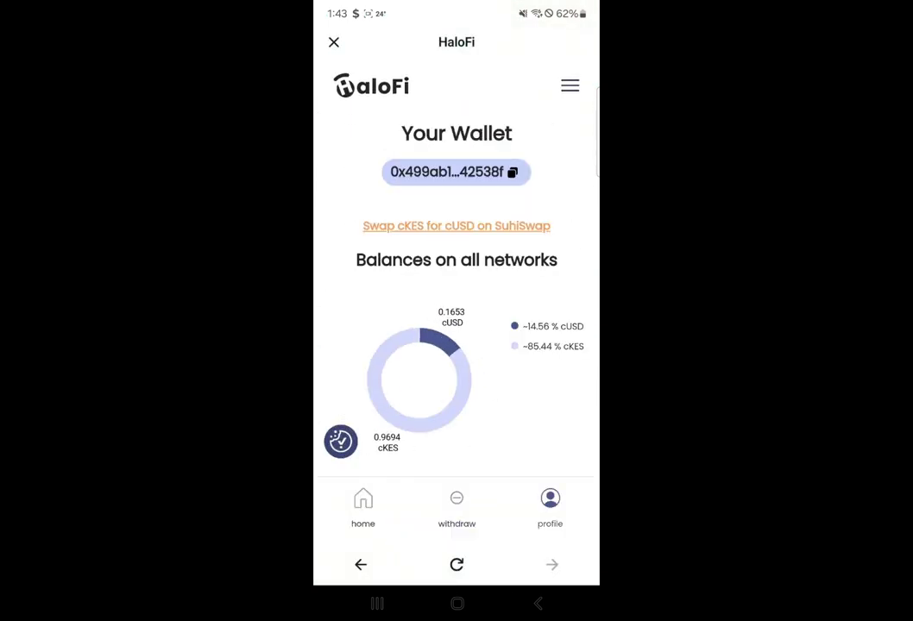
click(455, 171)
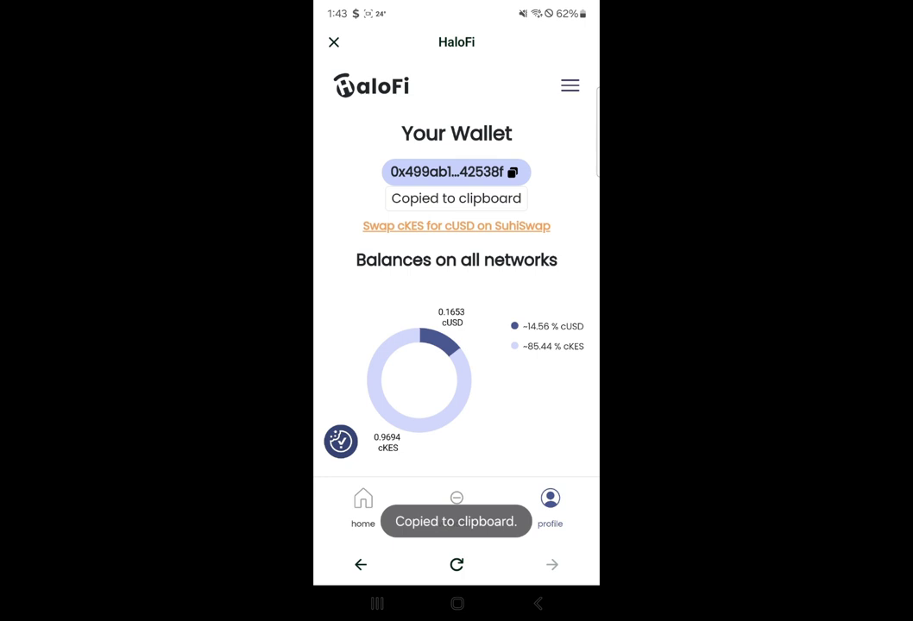
scroll(457, 302, down, 2)
scroll(457, 302, up, 2)
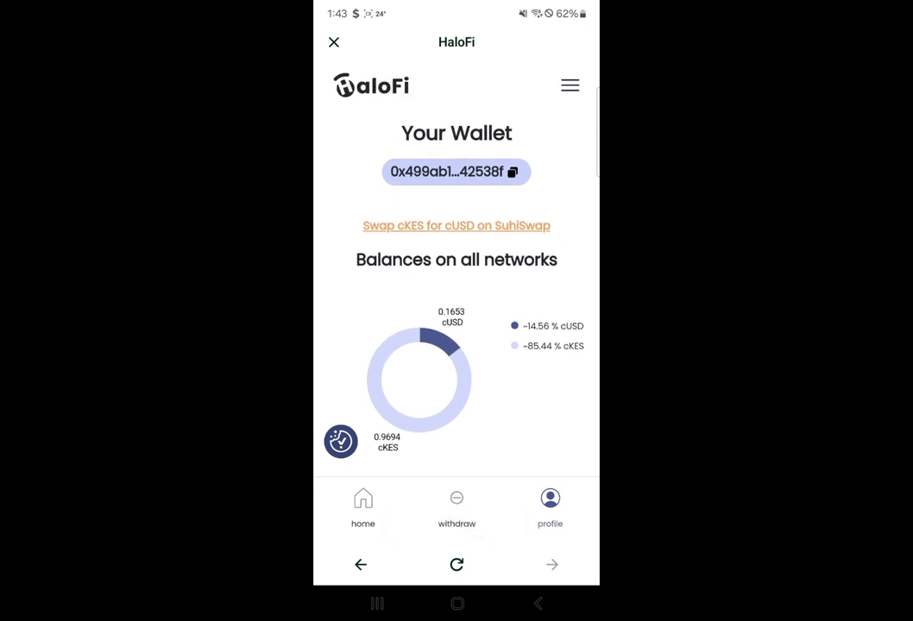
scroll(456, 302, down, 2)
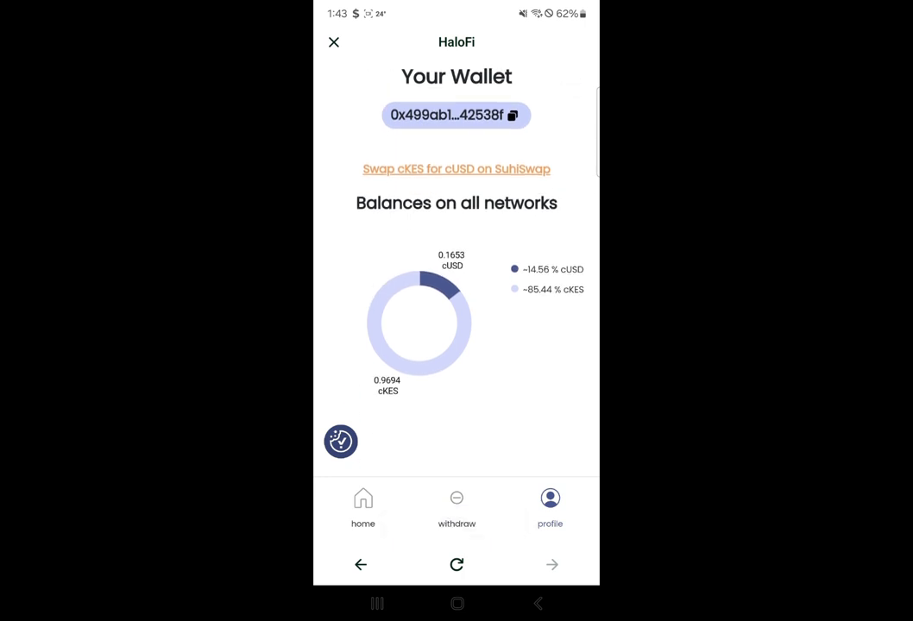
scroll(456, 302, up, 2)
click(456, 505)
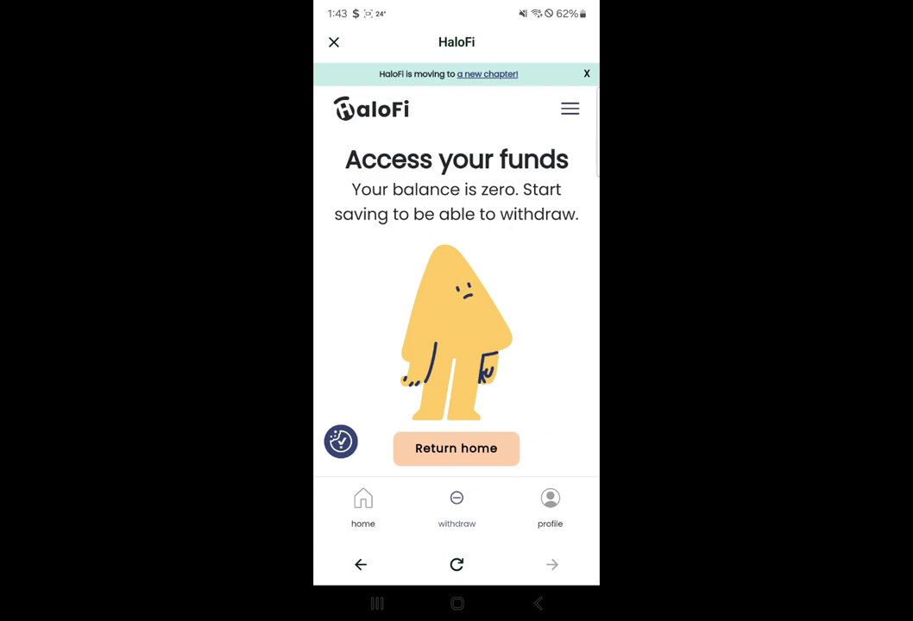
click(455, 448)
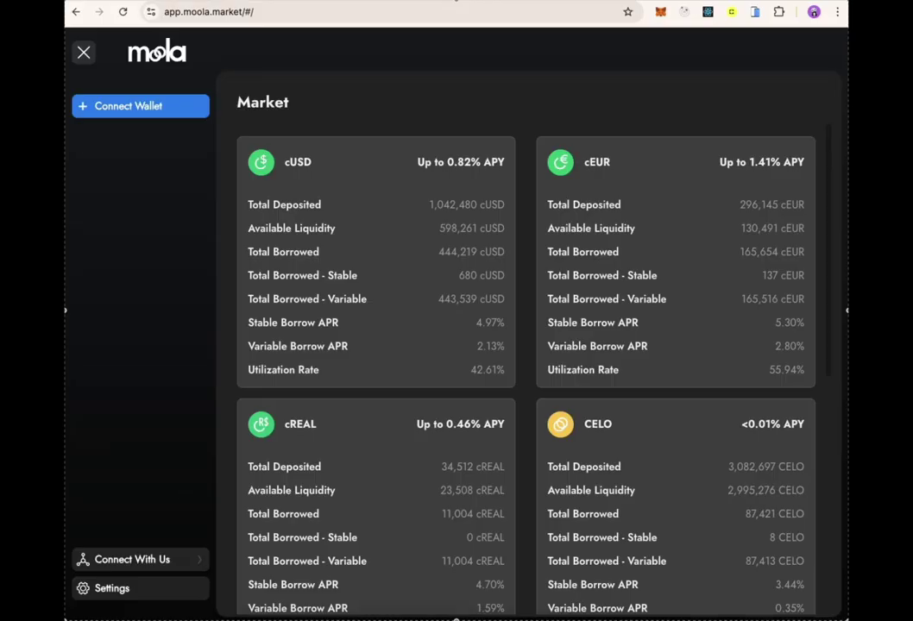
- Connect MetaMask to Moola Market and check the cUSD balance details
click(109, 106)
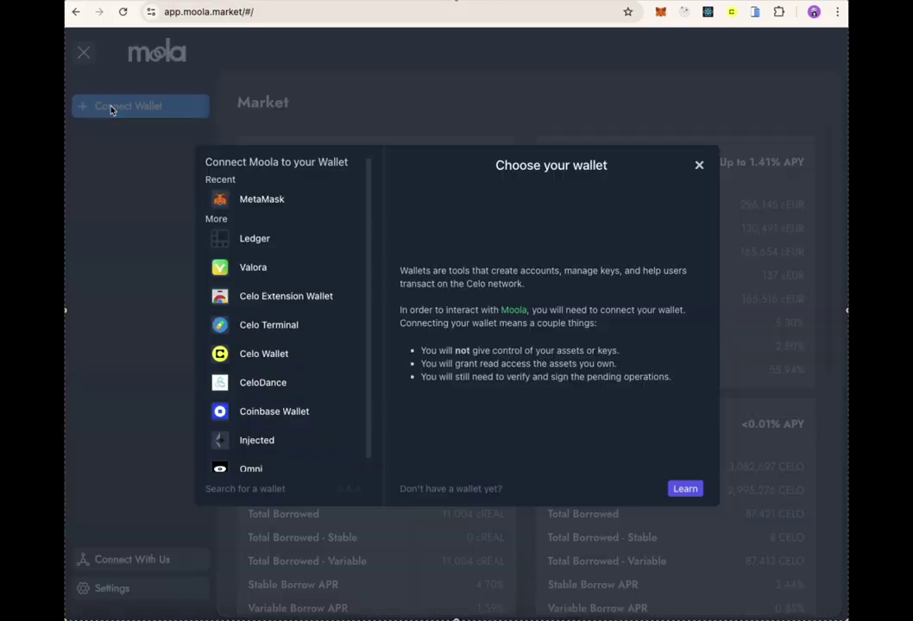
click(258, 198)
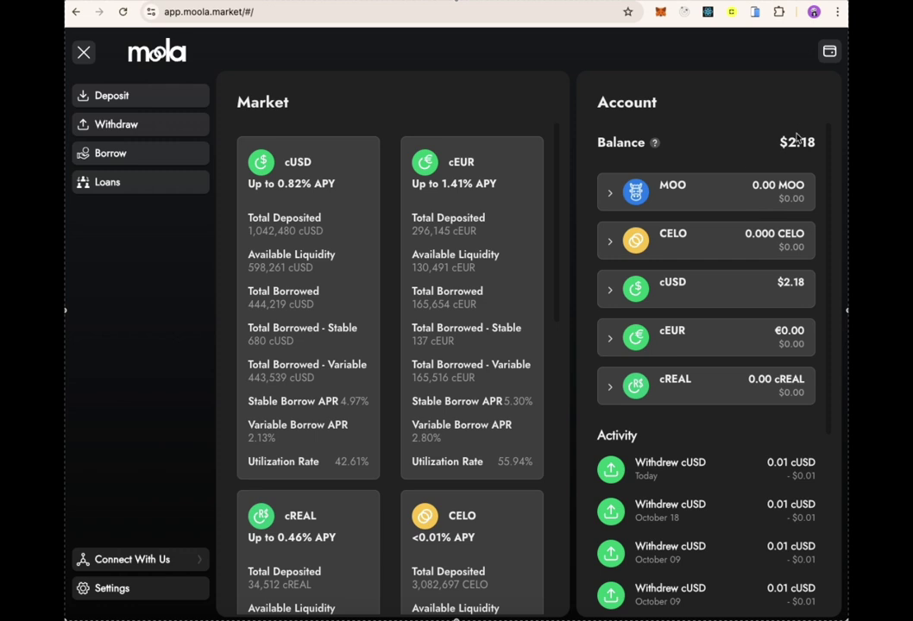
click(740, 297)
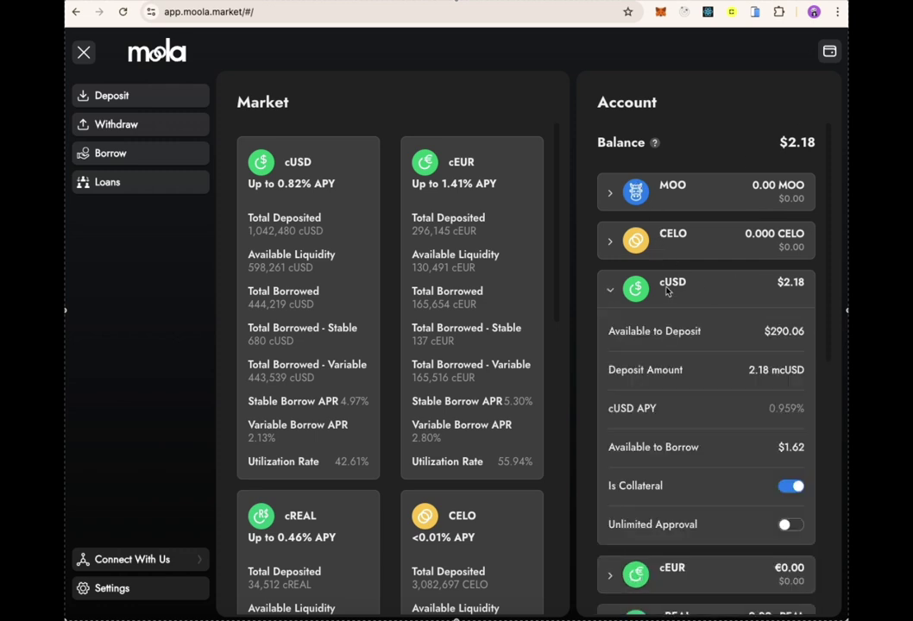
click(607, 297)
- Set up a 0.18 cUSD withdrawal from the 2.18 maximum and proceed to confirmation
click(115, 125)
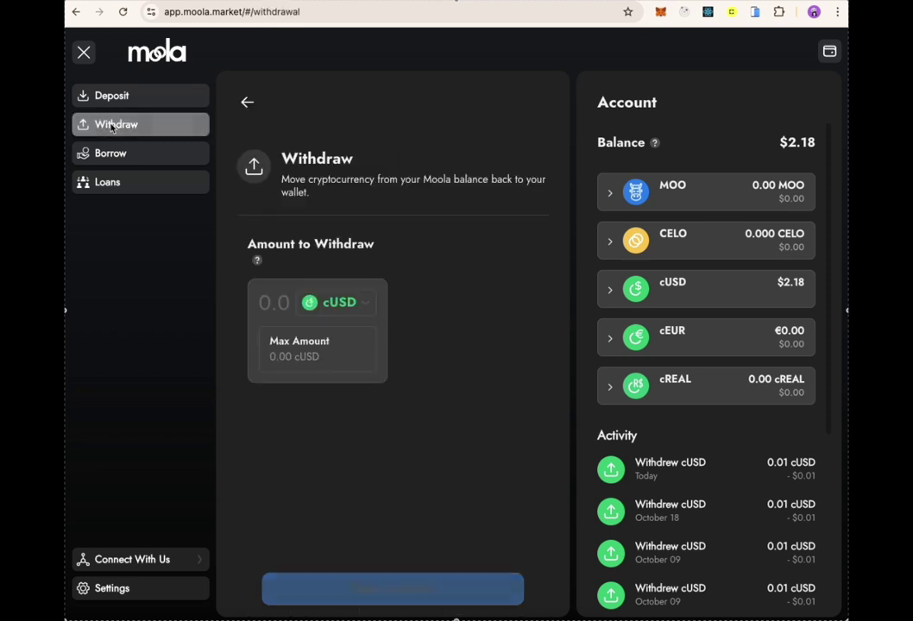
click(275, 349)
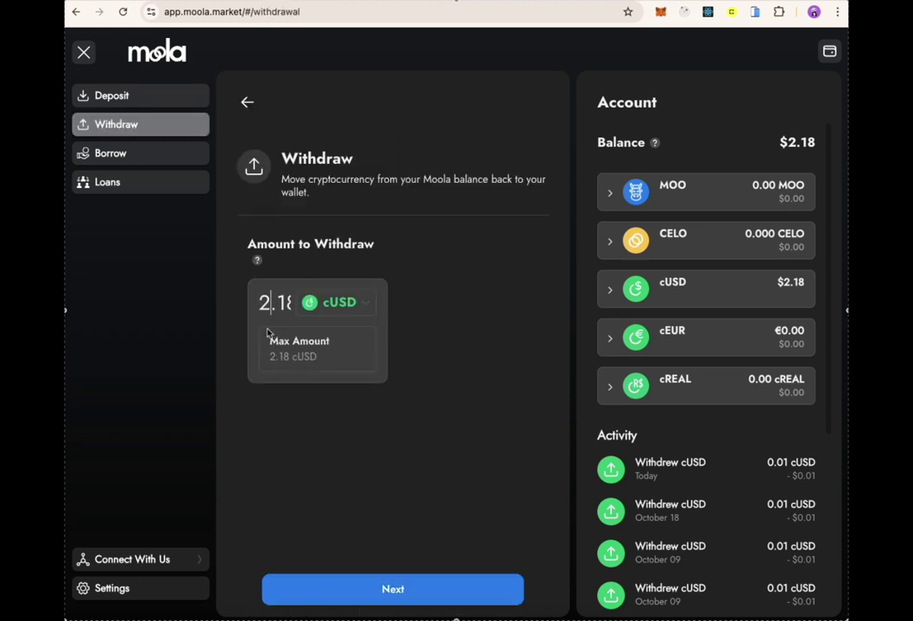
key(BackSpace)
text(0)
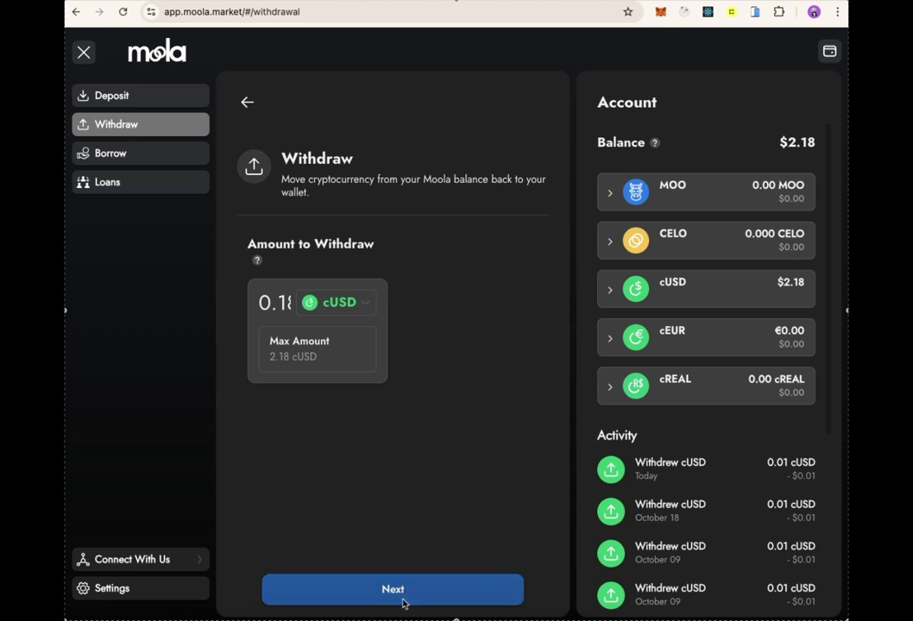
click(402, 600)
- Confirm the 0.18 cUSD withdrawal and approve it in MetaMask
click(400, 595)
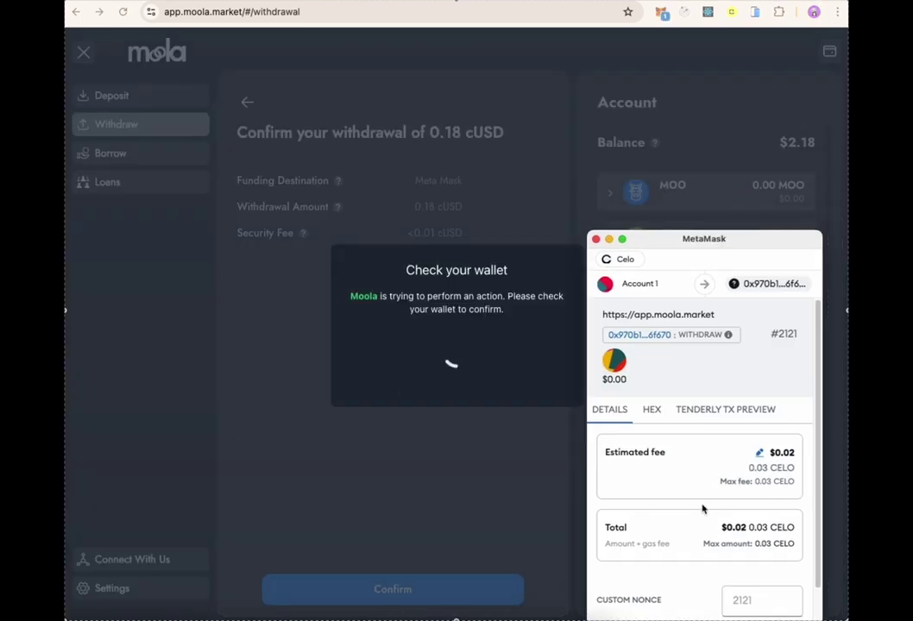
scroll(703, 509, down, 2)
click(719, 609)
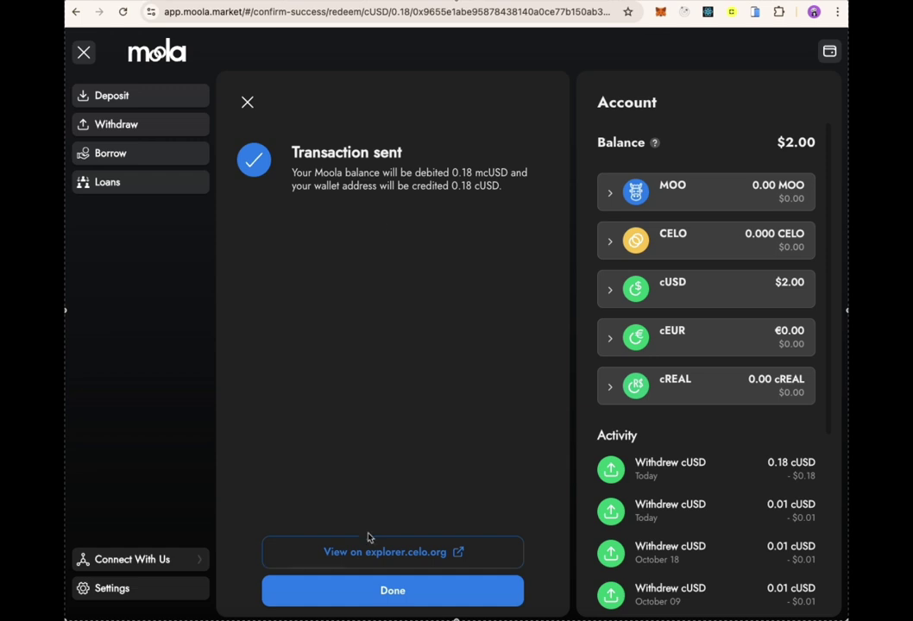
- Verify the 0.18 cUSD transfer on explorer.celo.org, then finish back to the $2.00 balance
click(367, 549)
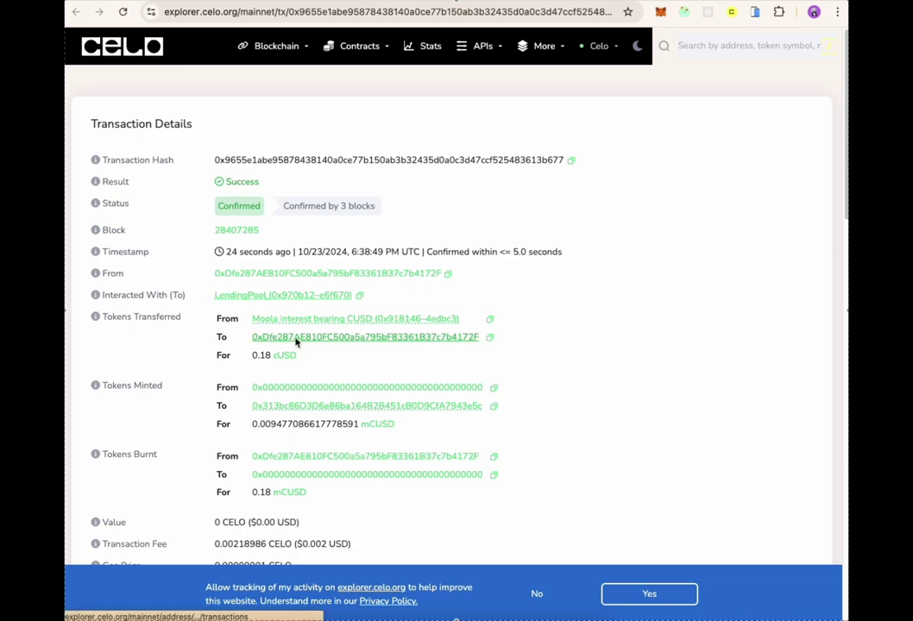
drag(251, 362, 306, 367)
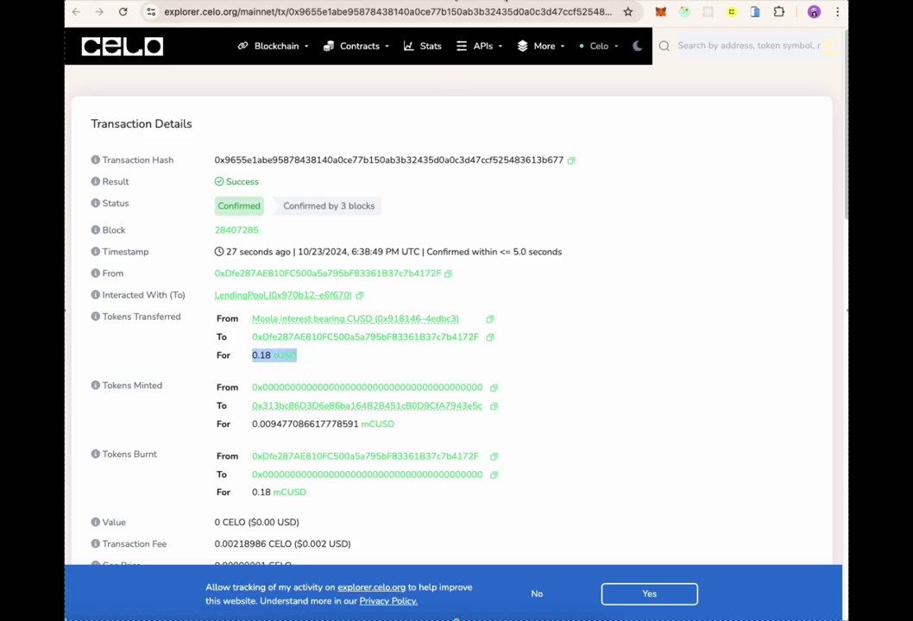
key(ctrl+w)
click(430, 594)
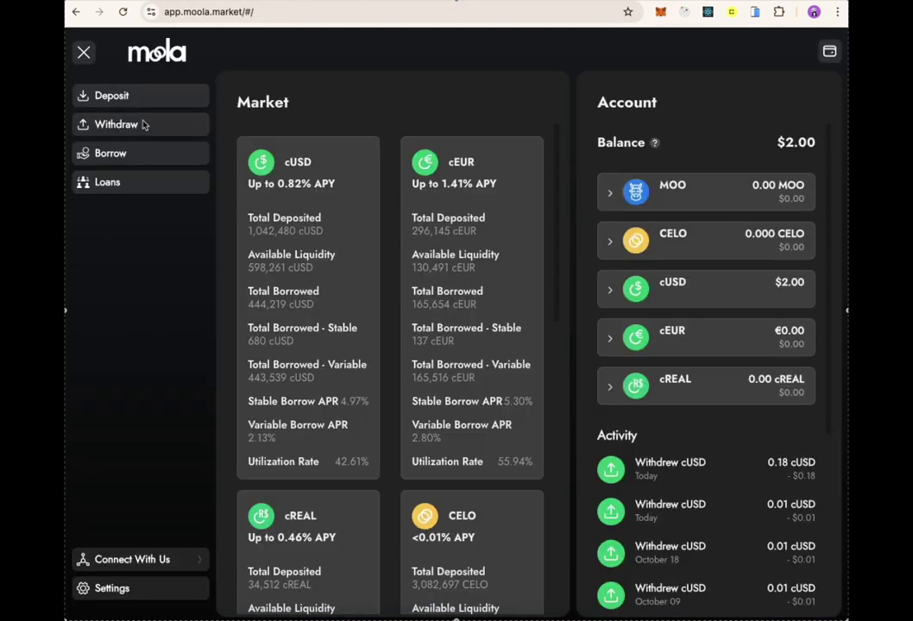
drag(781, 288, 682, 287)
click(745, 282)
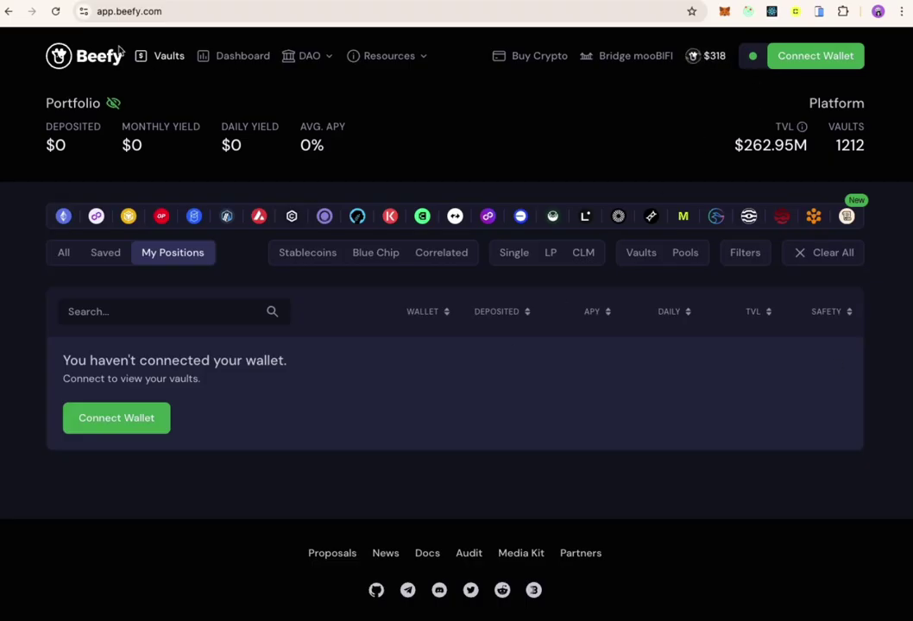
- Connect MetaMask to Beefy and open the Base USDC vault from My Positions
click(776, 60)
click(483, 233)
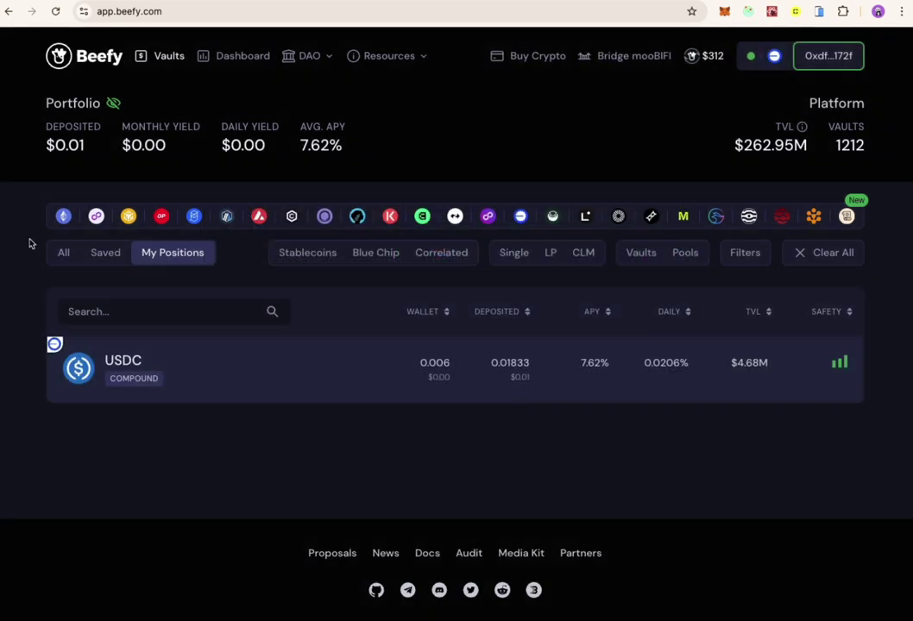
click(63, 255)
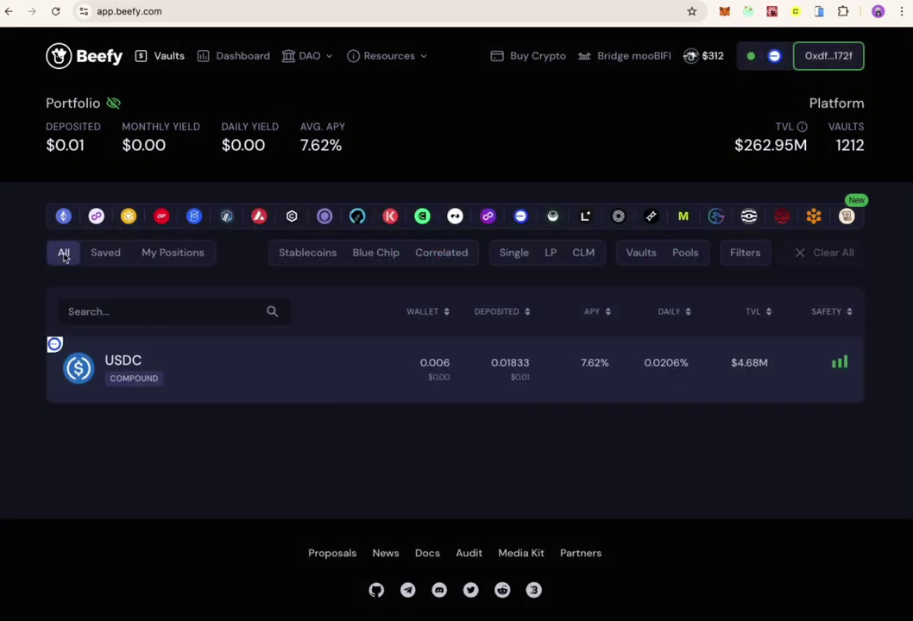
click(135, 257)
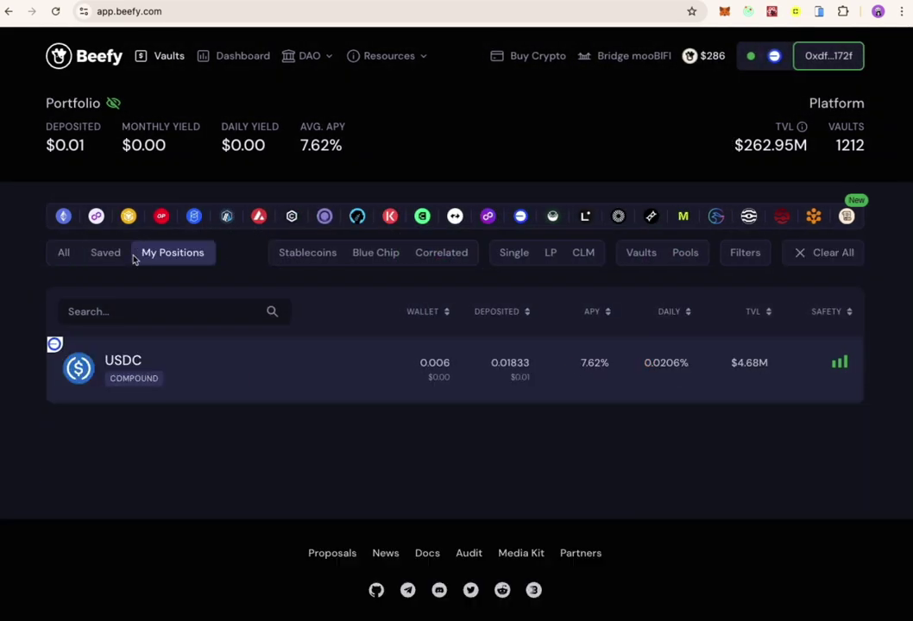
click(521, 215)
click(215, 364)
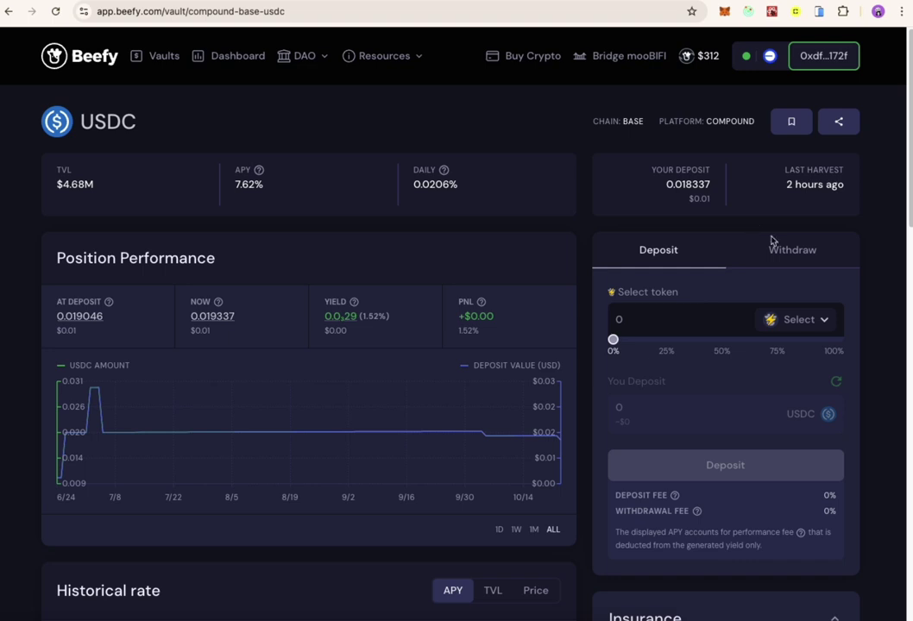
- Withdraw about half, 0.008801 USDC, from the vault and approve in MetaMask
click(780, 251)
click(820, 321)
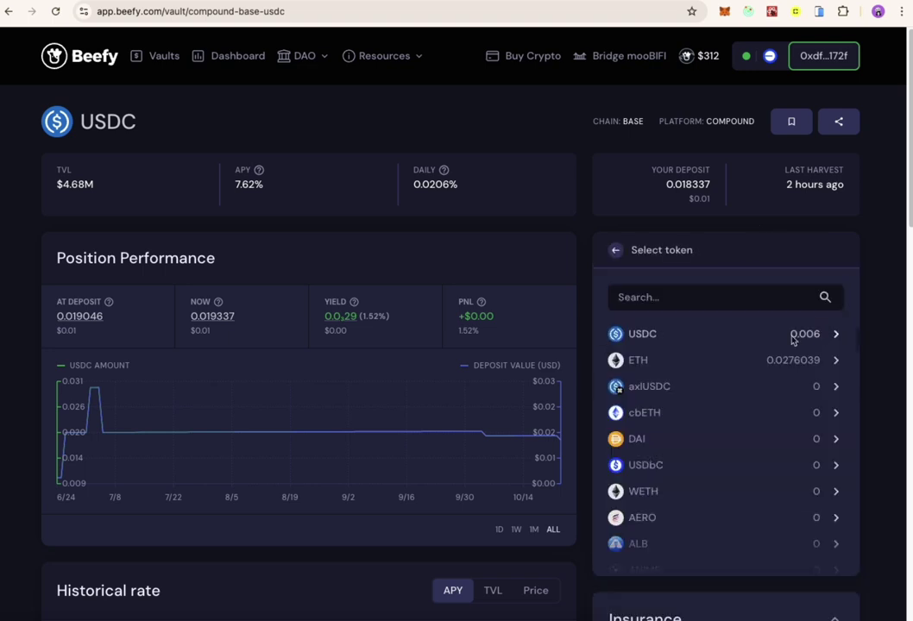
click(780, 339)
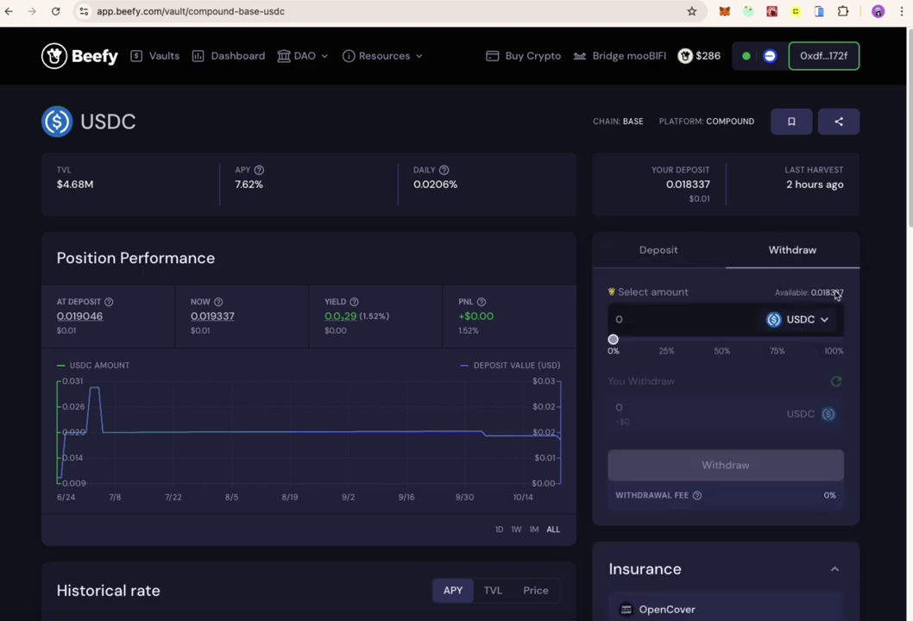
drag(612, 339, 869, 339)
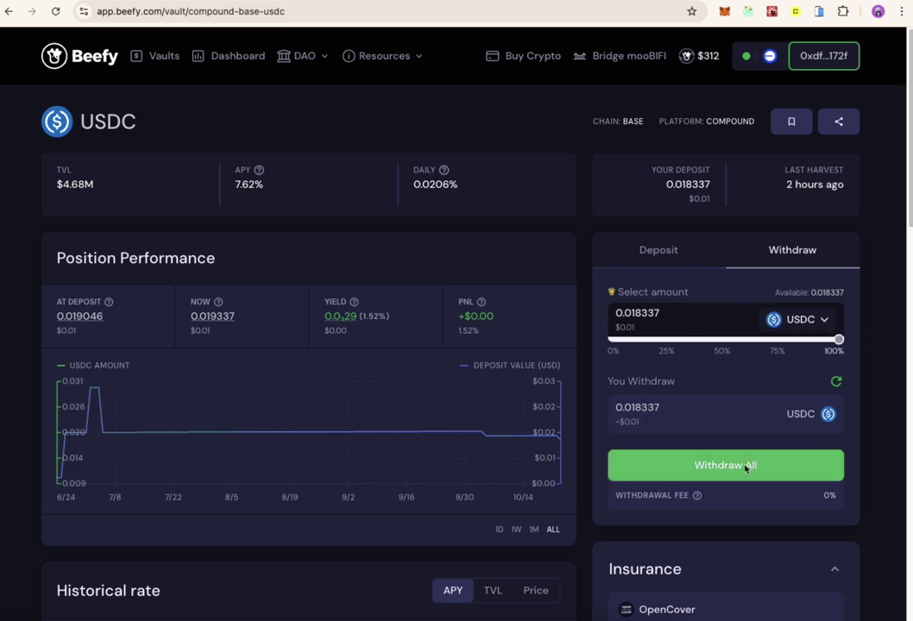
drag(837, 341, 719, 339)
click(712, 466)
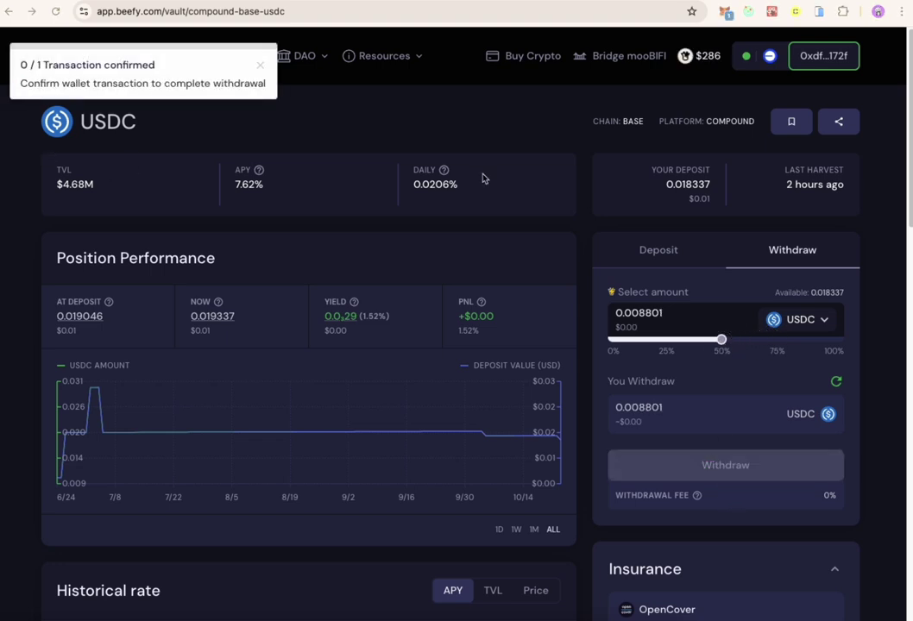
scroll(733, 452, down, 3)
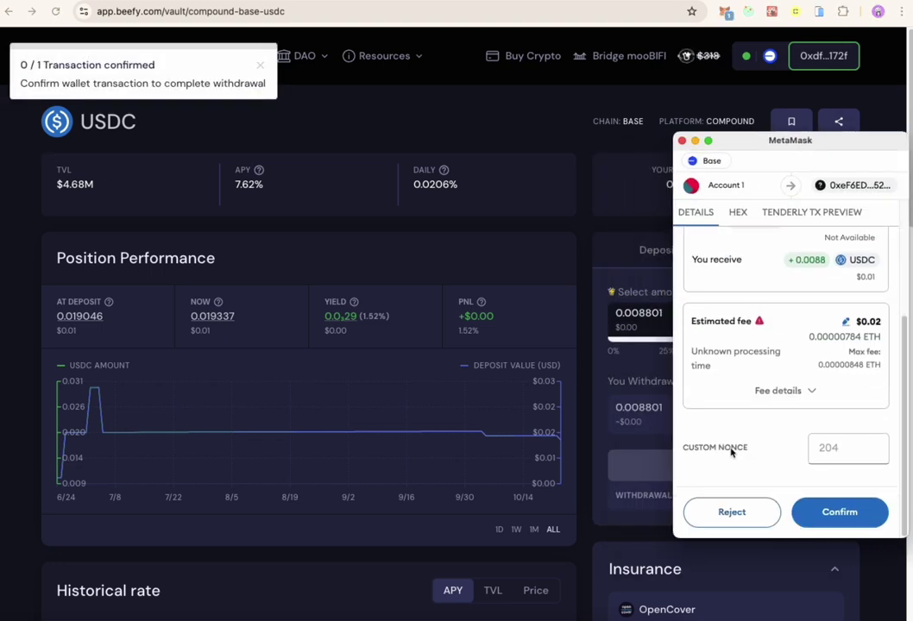
click(833, 512)
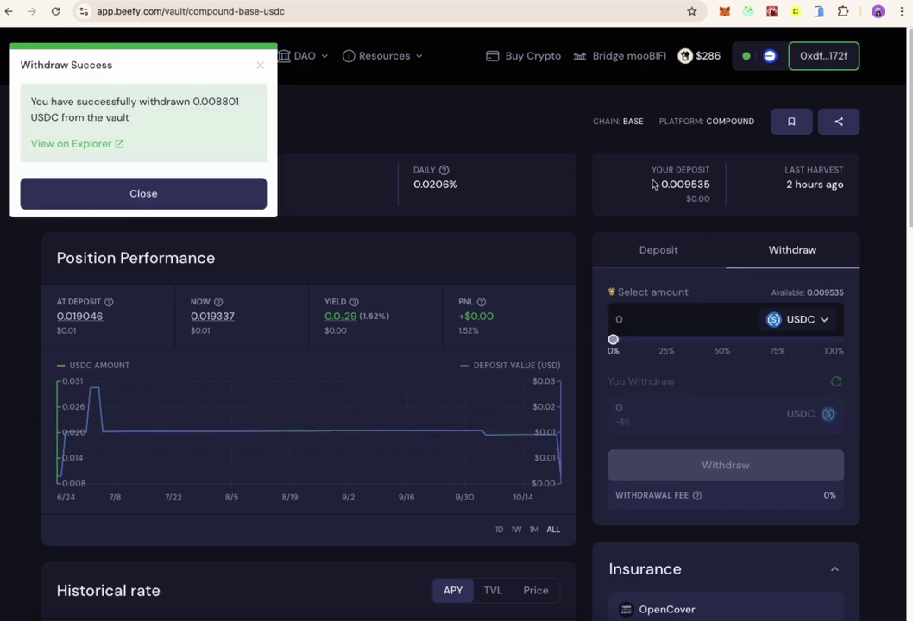
- View the Beefy withdrawal on the explorer and dismiss the success message
click(74, 145)
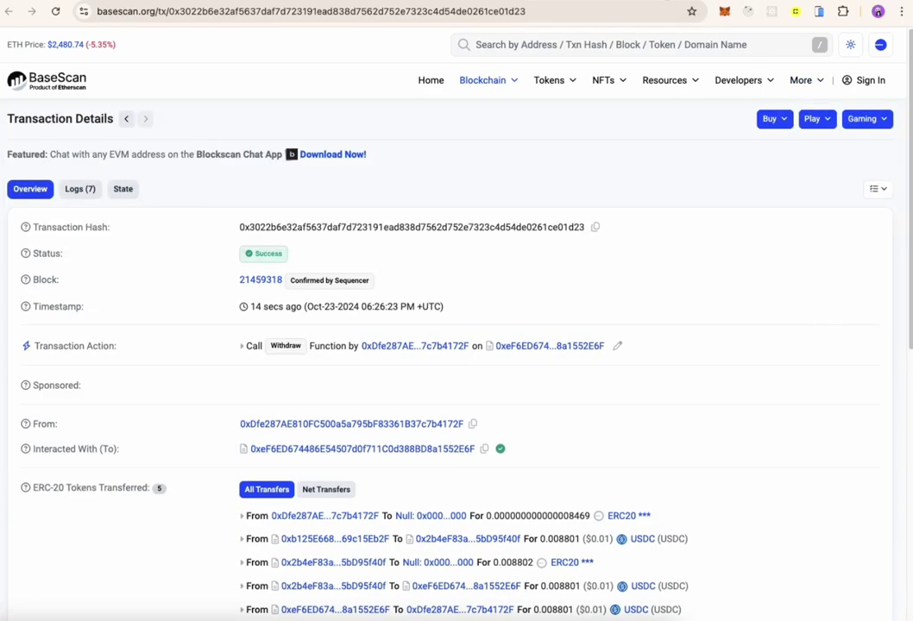
key(super+w)
click(154, 190)
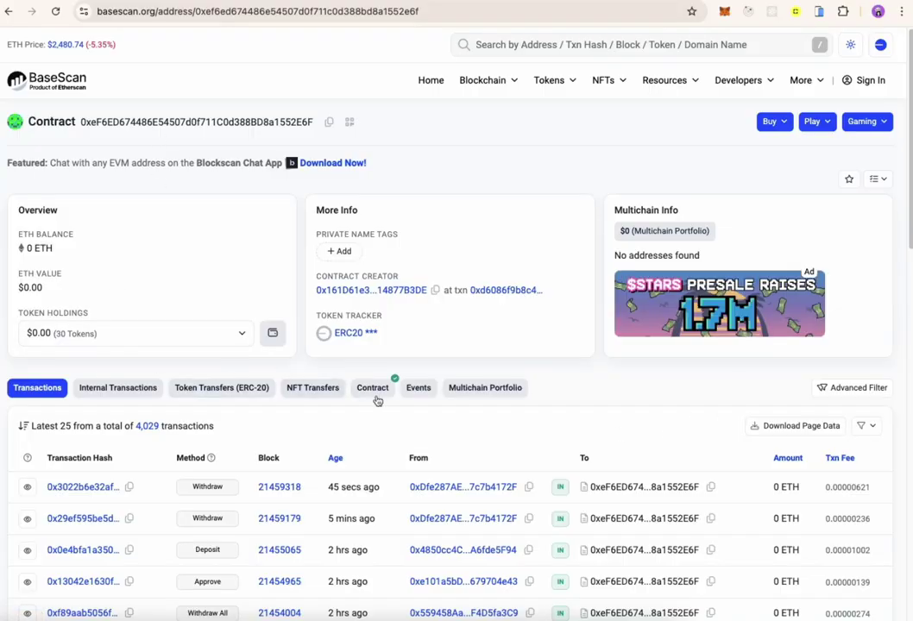
- Open the vault contract's Write as Proxy functions and connect MetaMask
click(376, 393)
click(223, 433)
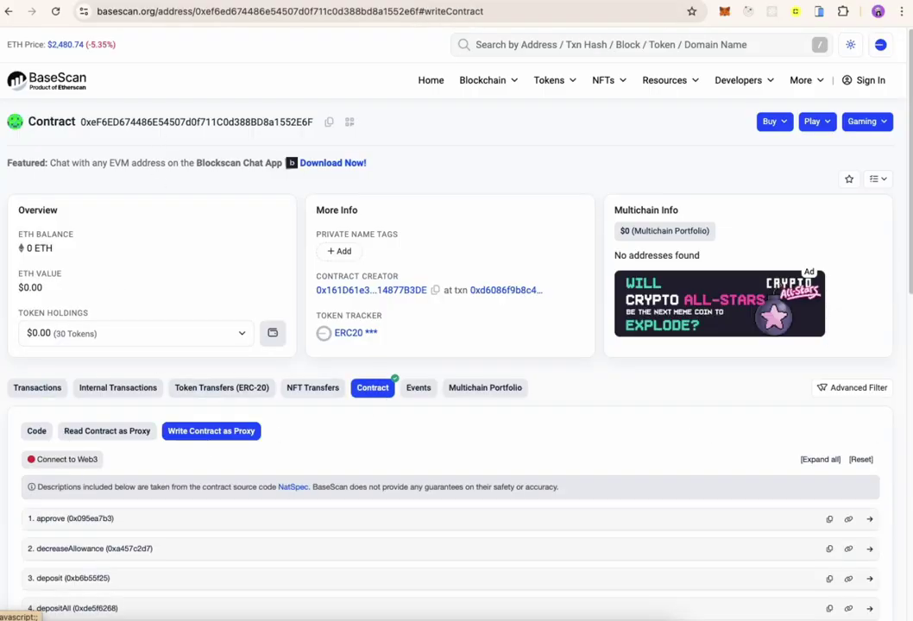
click(65, 459)
click(562, 149)
click(568, 161)
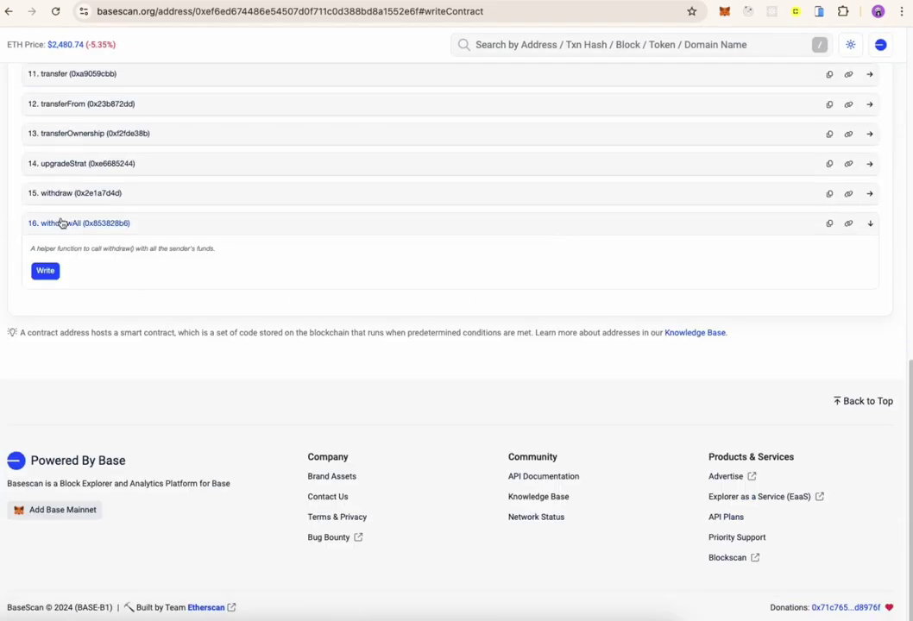
- Call withdrawAll on the vault contract and approve it in MetaMask
click(62, 223)
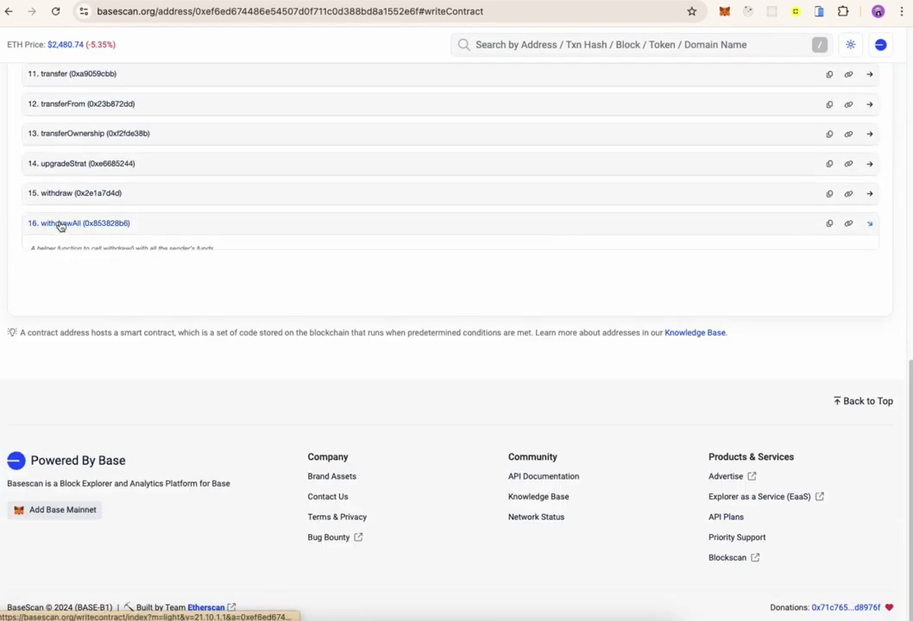
click(62, 220)
click(62, 218)
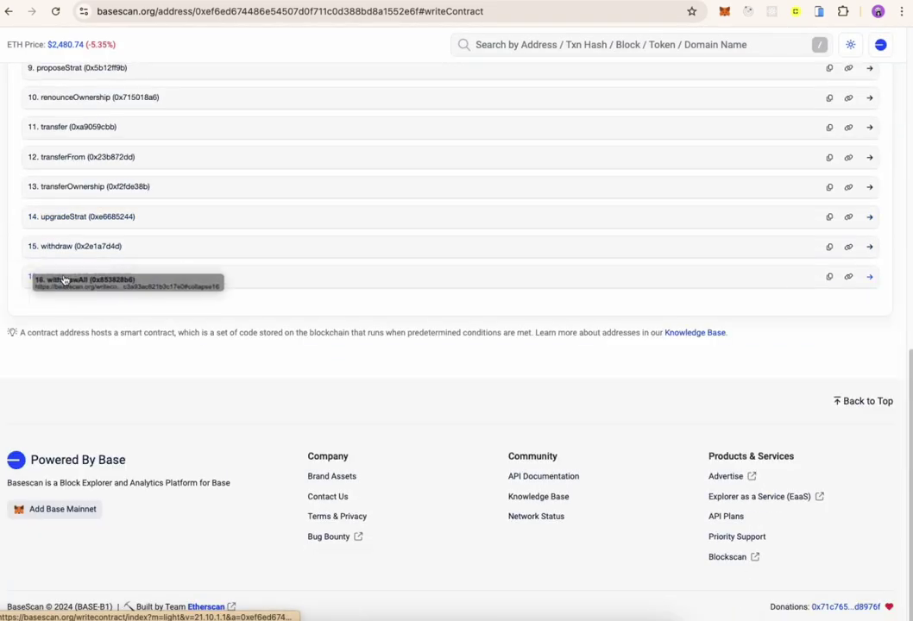
click(65, 279)
click(46, 325)
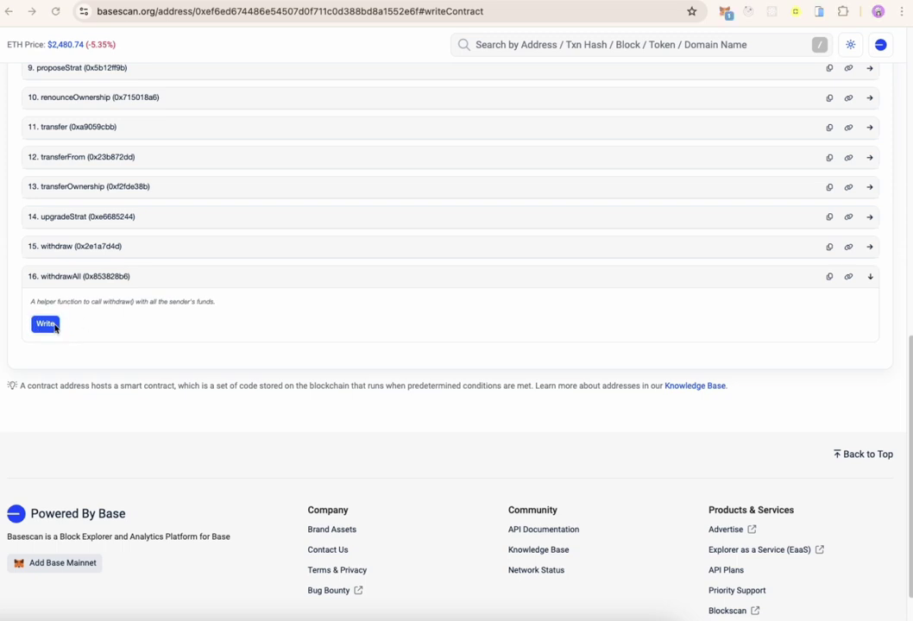
scroll(787, 377, down, 5)
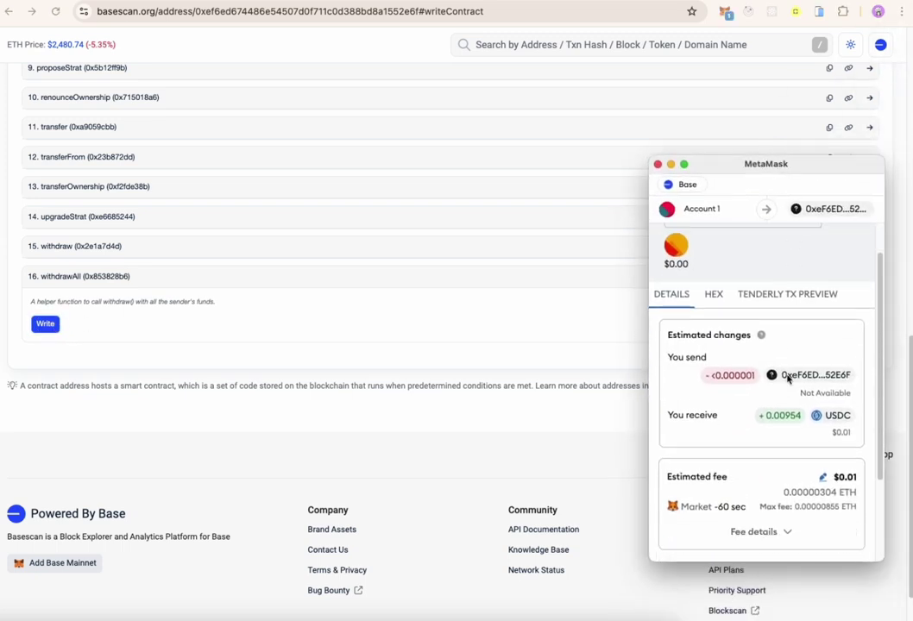
click(815, 536)
- Check the Beefy vault's remaining 0.009535 deposit, then return to BaseScan
click(624, 1)
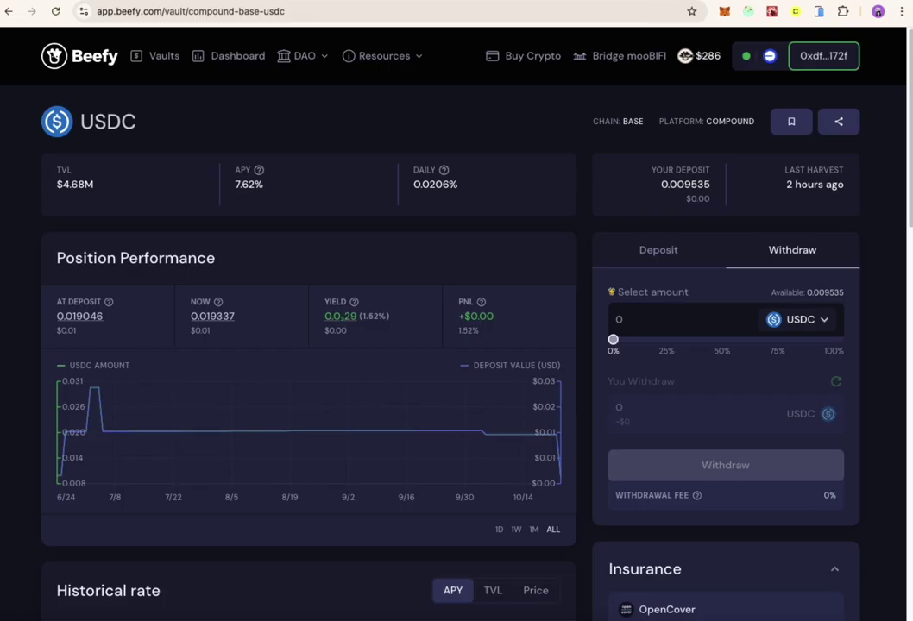
double_click(685, 184)
key(ctrl+Tab)
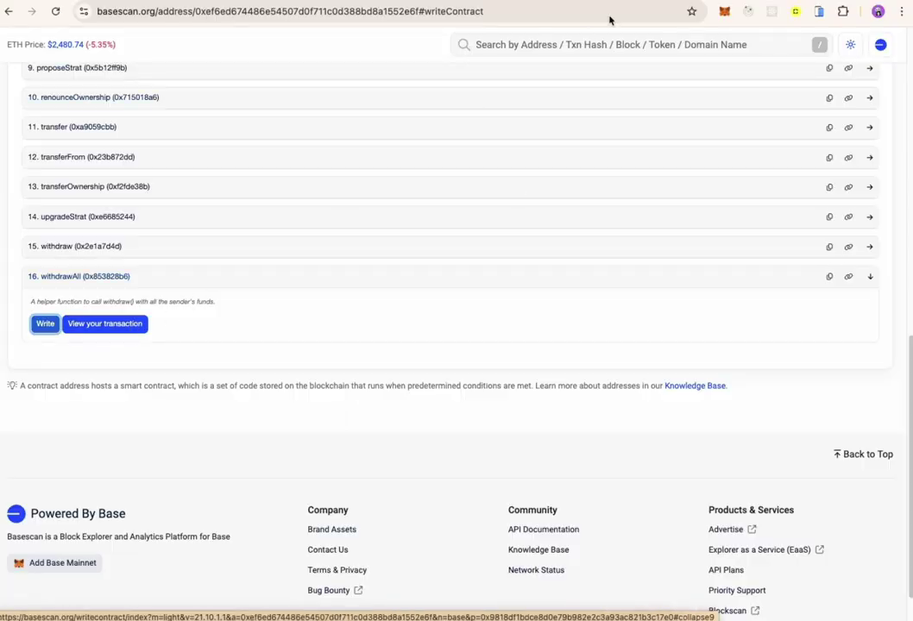
- Open the withdrawAll transaction and confirm Beefy's USDC deposit now reads 0
click(112, 325)
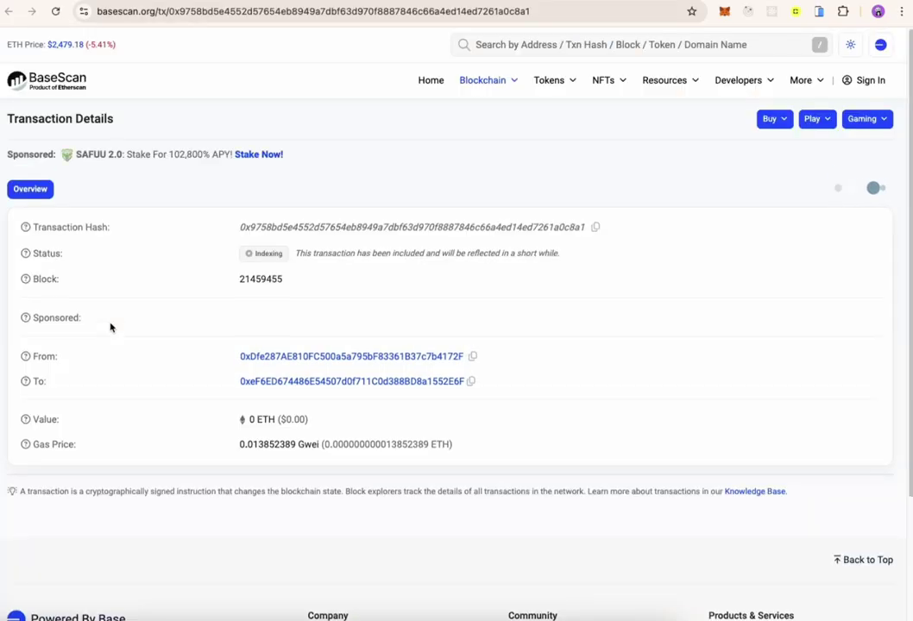
click(220, 13)
key(super+r)
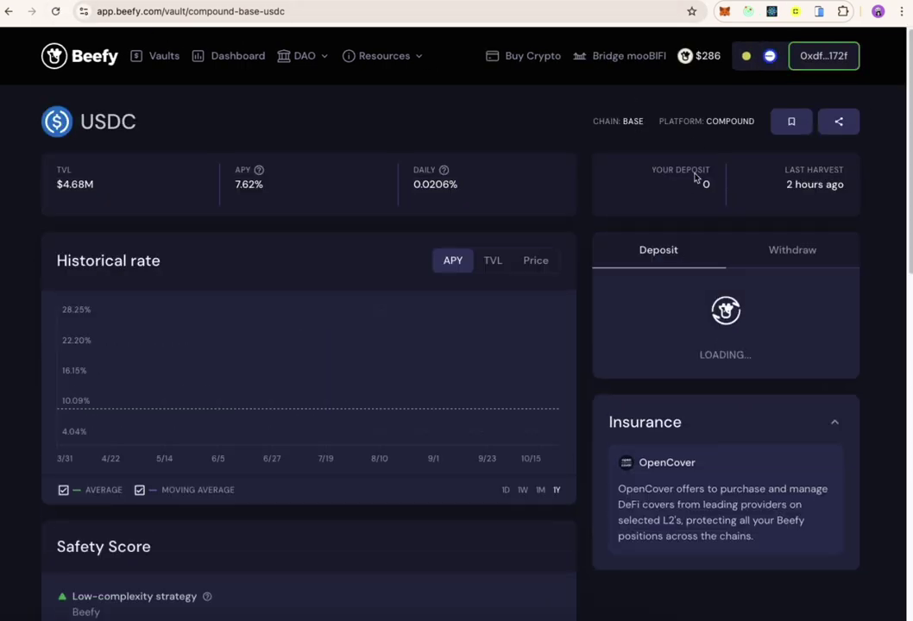
triple_click(703, 182)
- Recheck the transaction until it shows Success, then move to the Aave dashboard
click(715, 179)
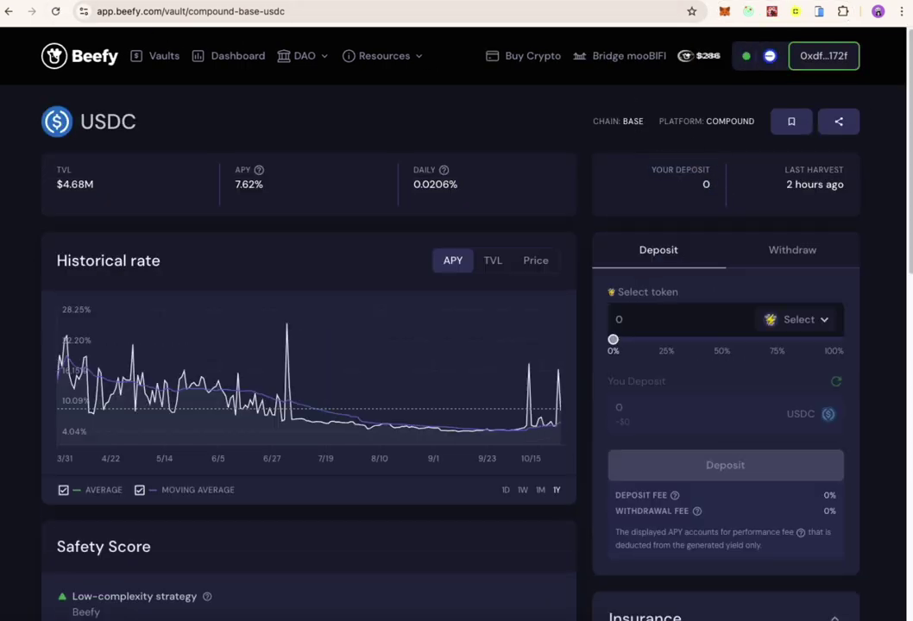
key(ctrl+shift+Tab)
scroll(604, 466, down, 3)
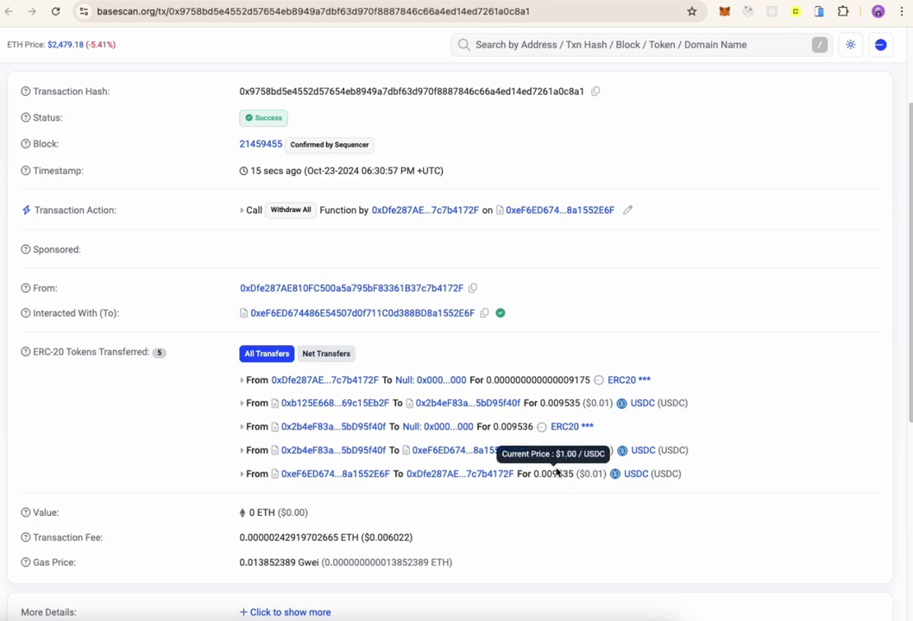
scroll(728, 467, up, 3)
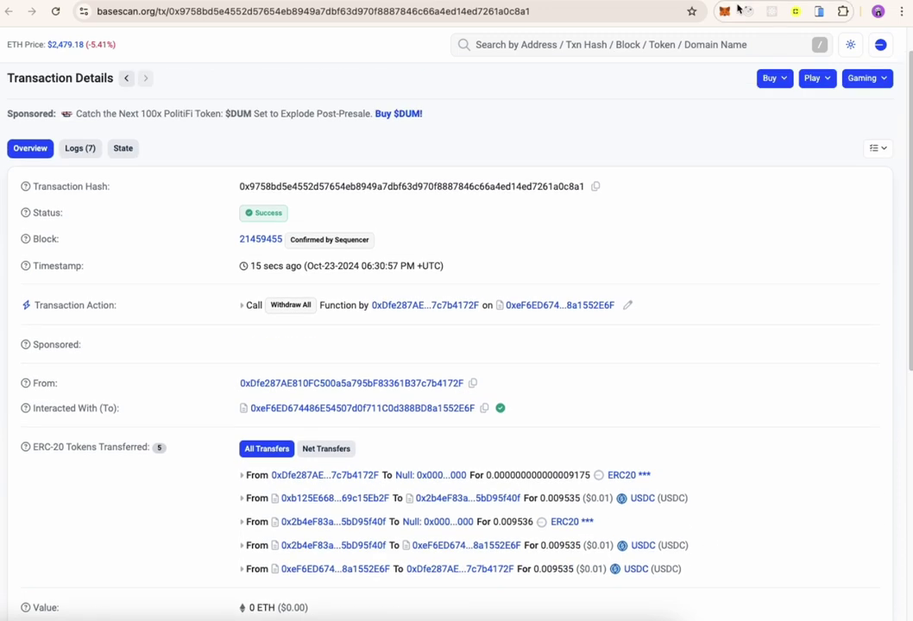
key(ctrl+shift+Tab)
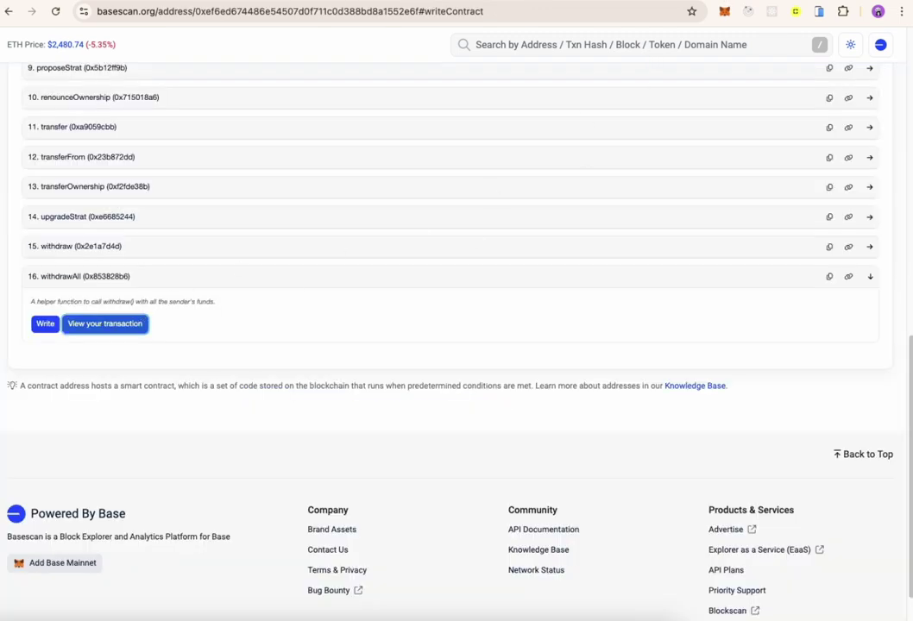
key(ctrl+shift+Tab)
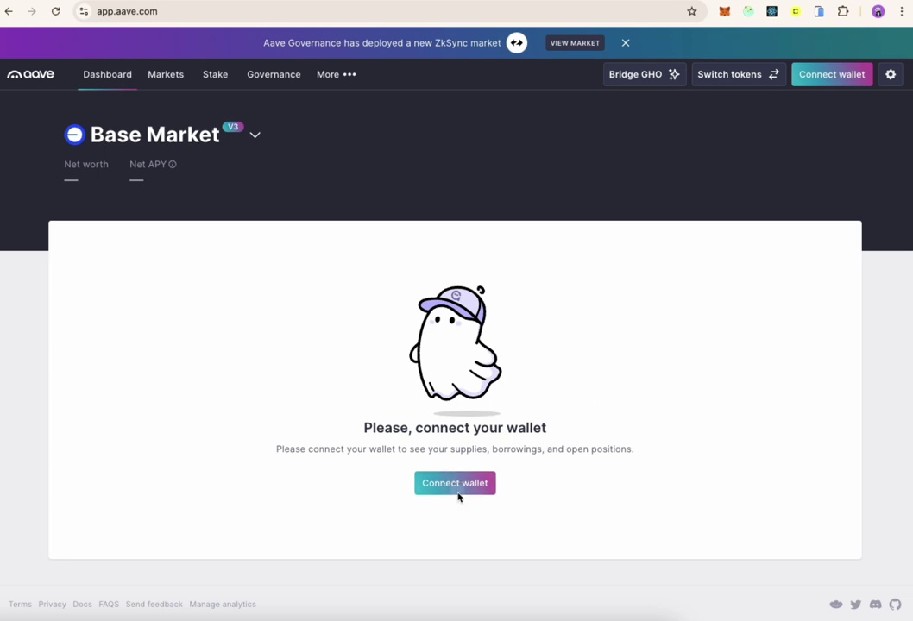
- Connect Aave to the browser wallet and review the Your supplies list
click(459, 489)
click(422, 210)
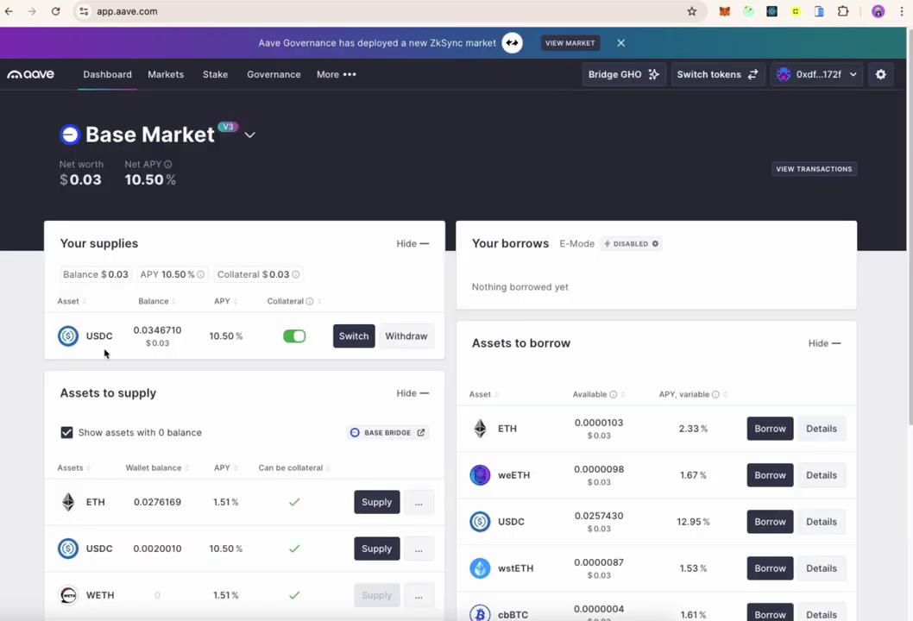
drag(67, 243, 195, 253)
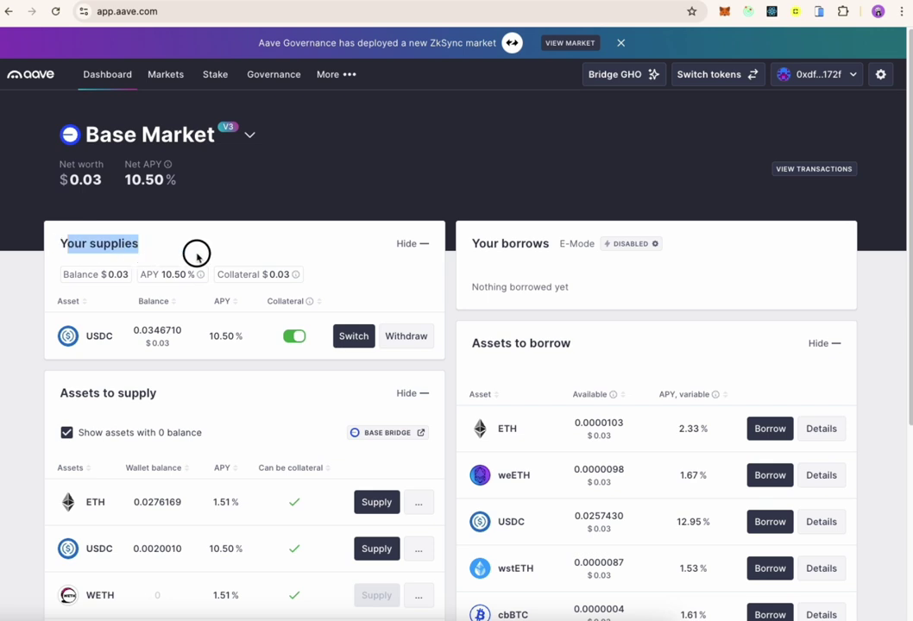
- Keep the Base market selected and check the USDC supply of 0.0346710
click(182, 145)
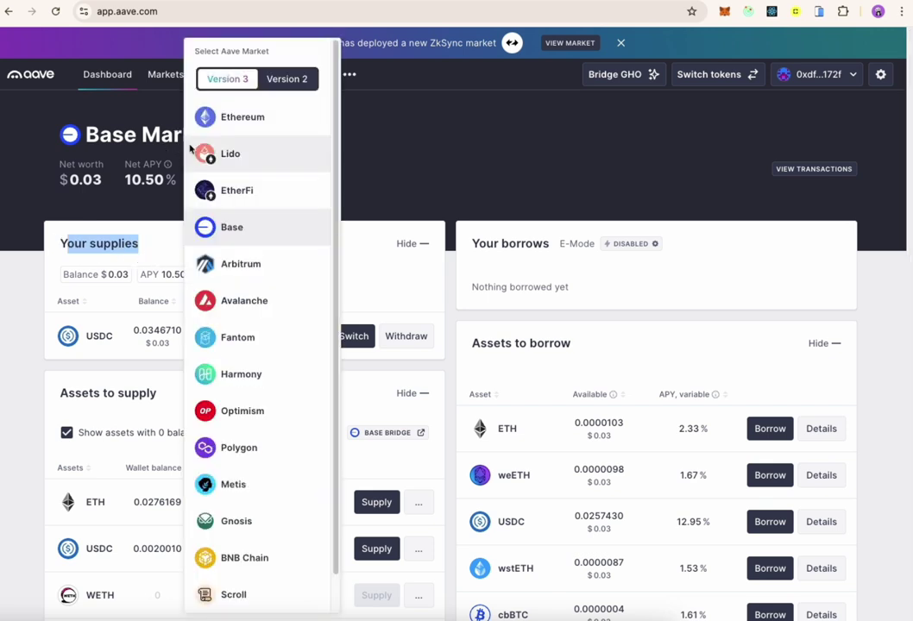
click(233, 229)
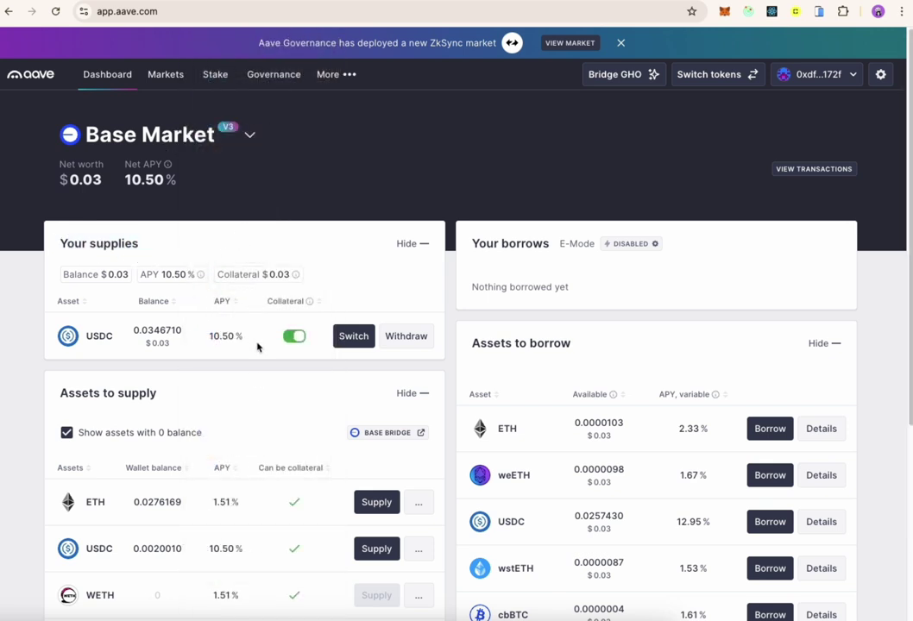
double_click(177, 274)
click(129, 348)
- Enter a 0.001 USDC withdrawal in Aave and submit it
click(406, 338)
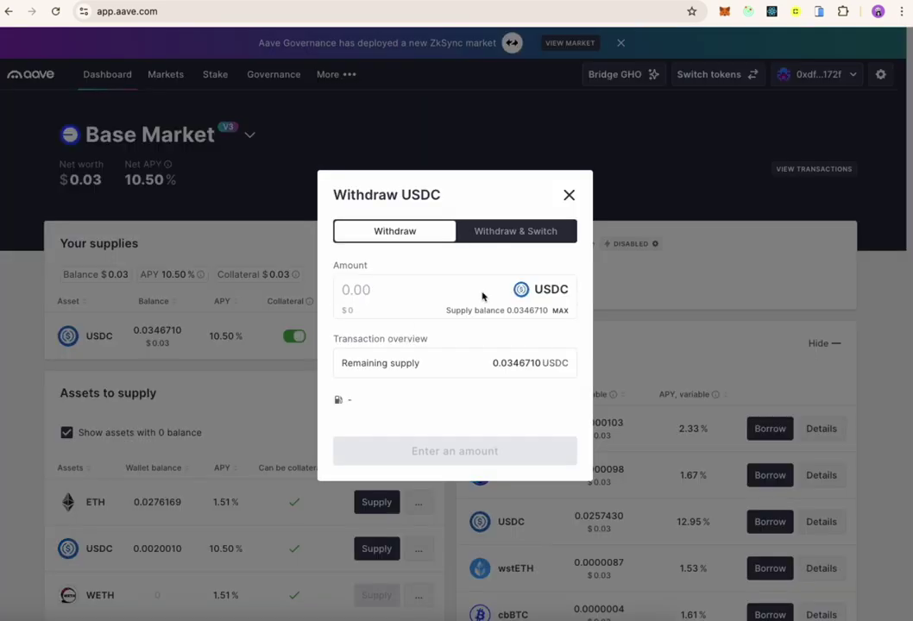
double_click(523, 311)
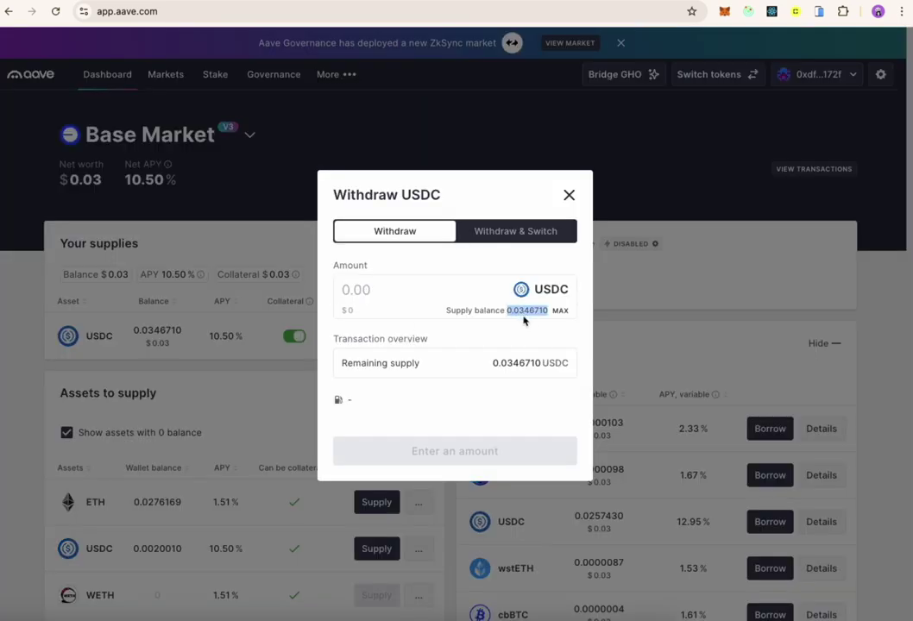
click(358, 282)
text(0.00)
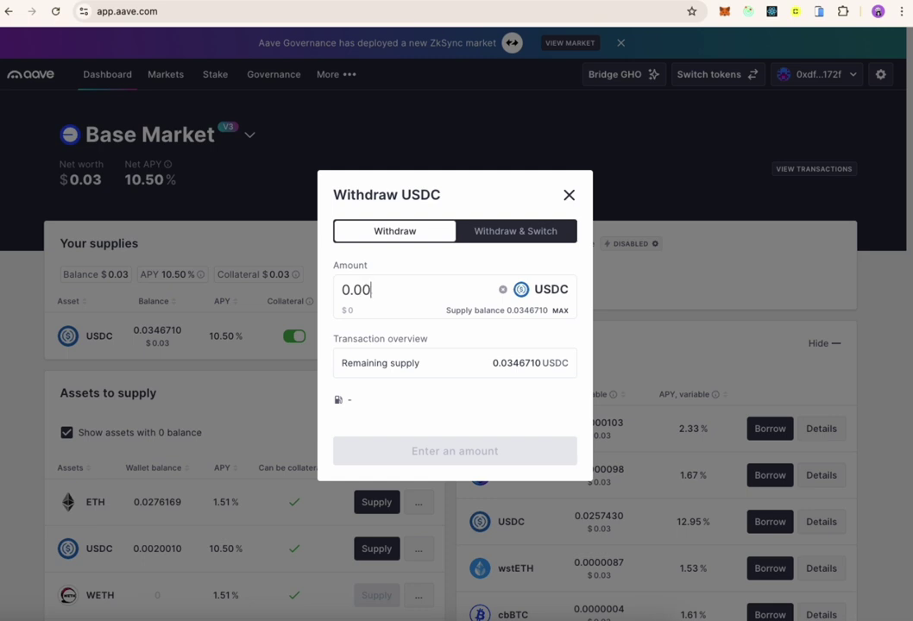
text(1)
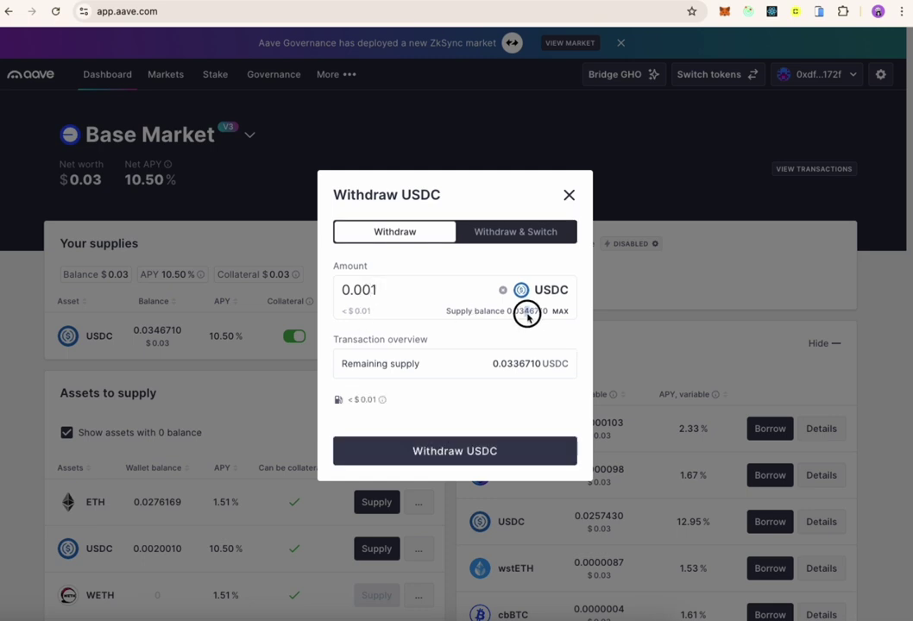
click(447, 451)
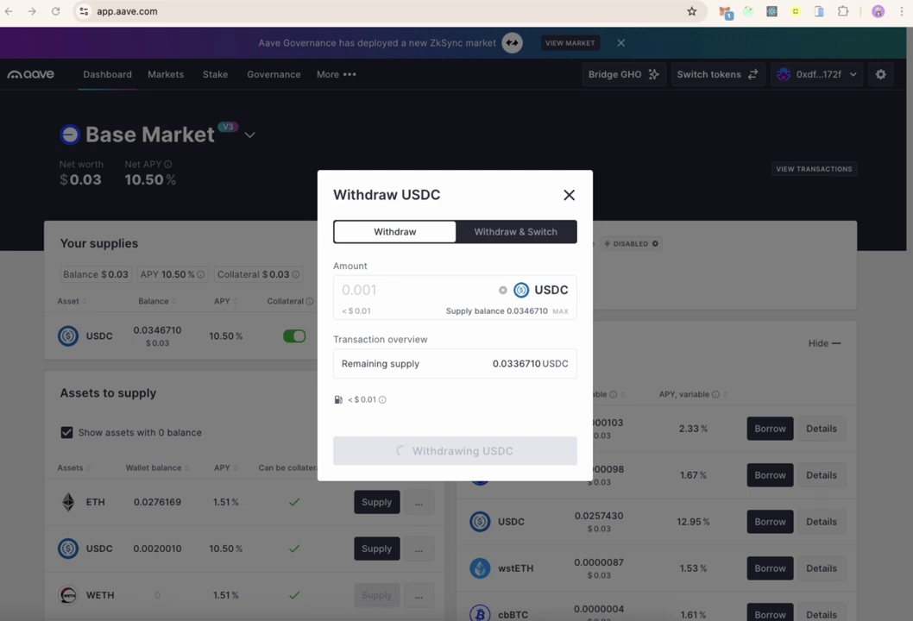
- Confirm the 0.001 USDC withdrawal in MetaMask and dismiss the success message, leaving 0.0336710 supplied
scroll(725, 414, down, 3)
click(736, 555)
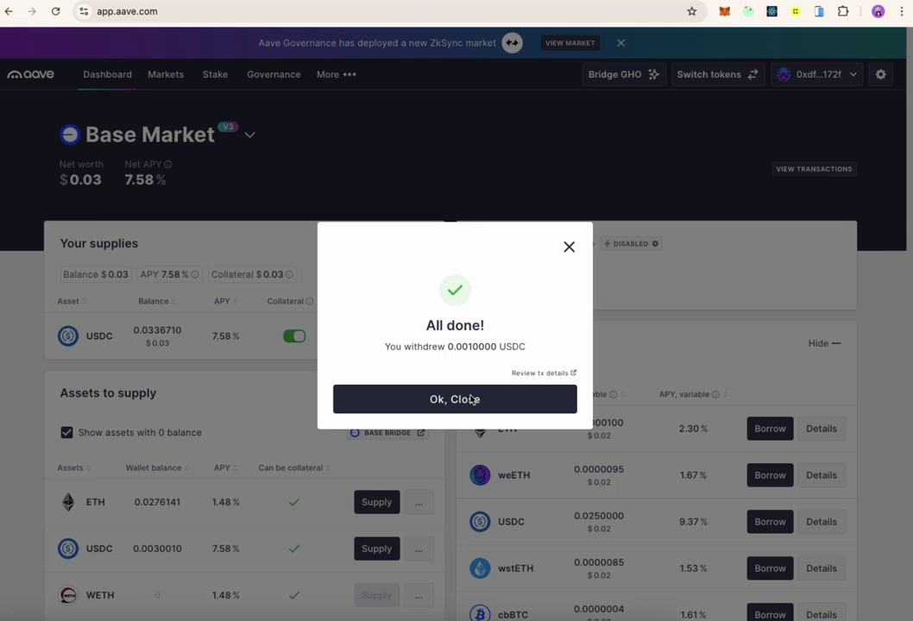
double_click(466, 346)
click(444, 410)
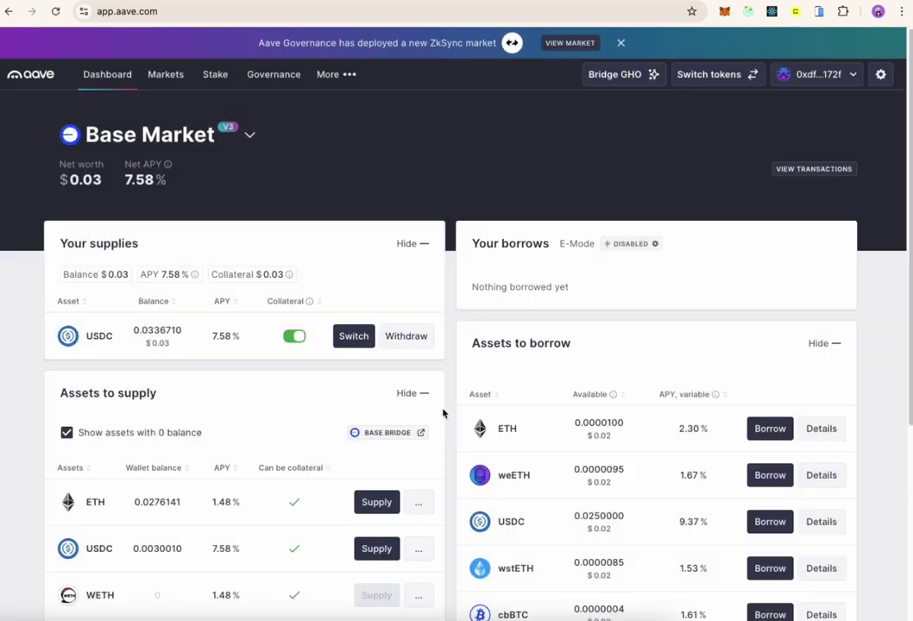
drag(160, 332, 155, 332)
- Reload the Aave dashboard and submit a MAX withdrawal of the full 0.033671 USDC
click(57, 11)
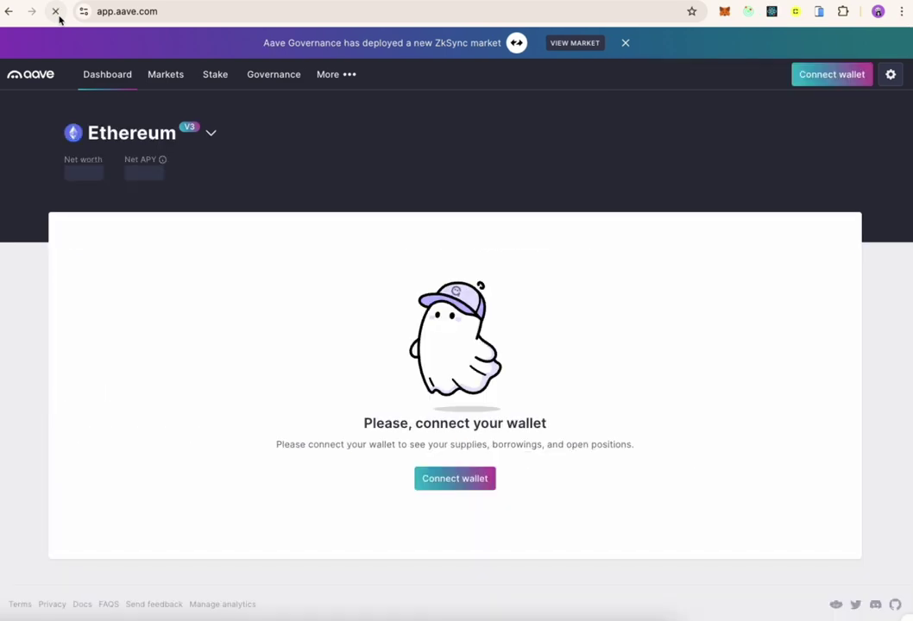
drag(159, 334, 154, 333)
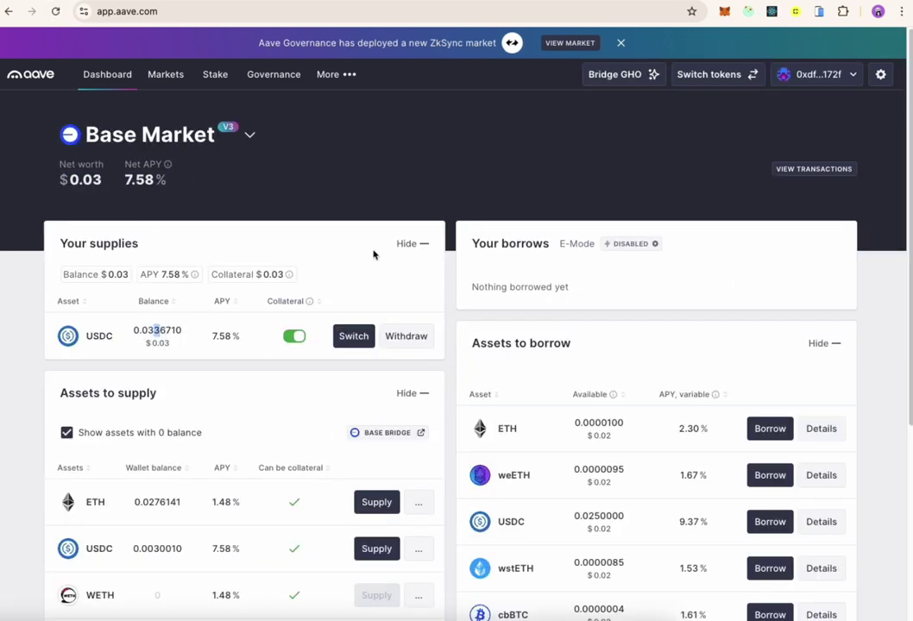
click(406, 335)
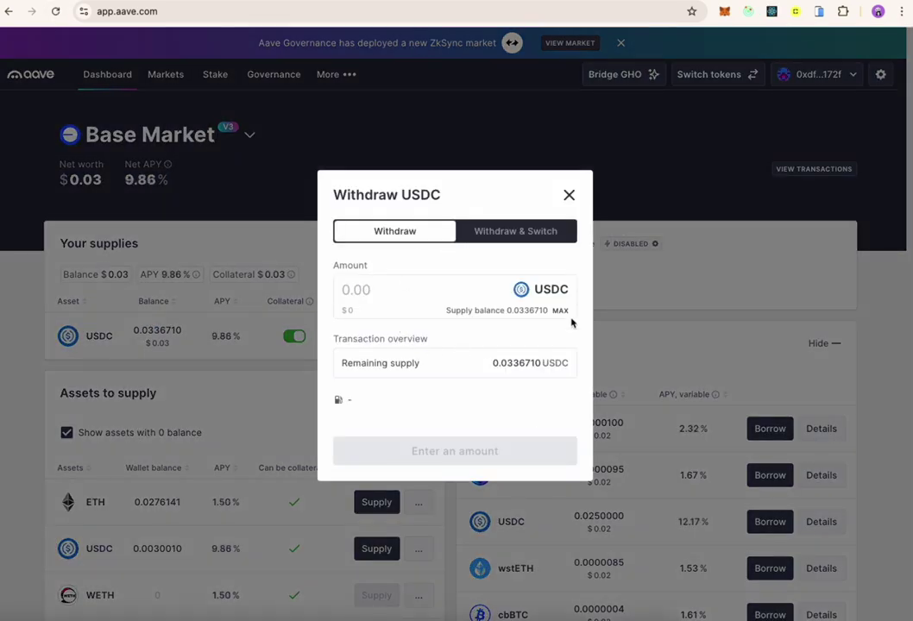
click(560, 311)
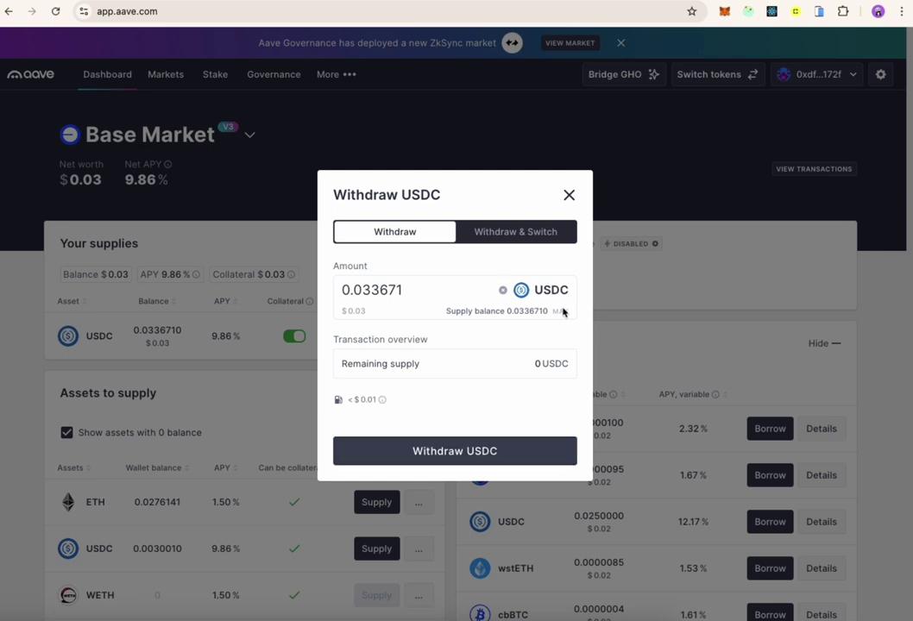
click(494, 462)
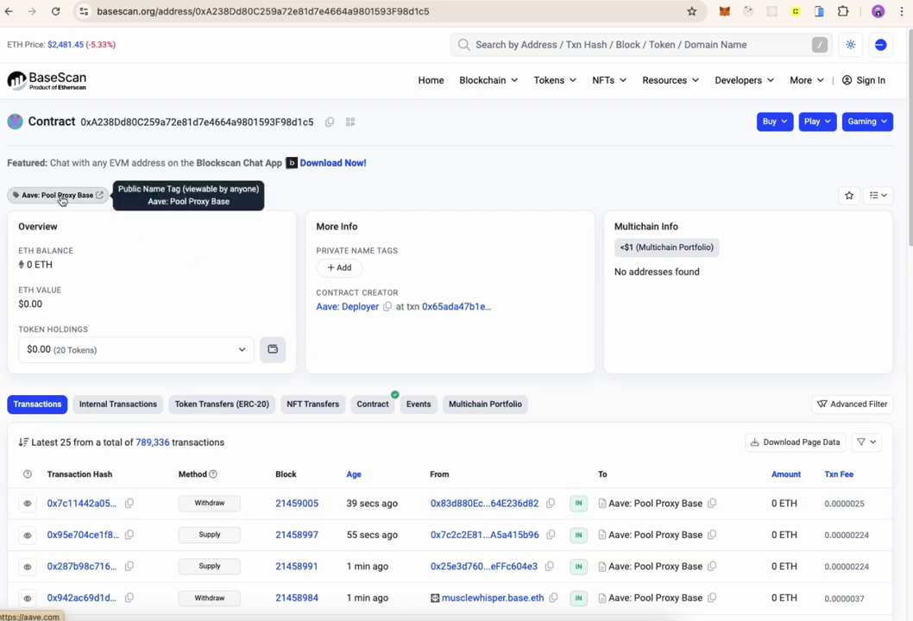
- Show the Aave Pool Proxy Base Write as Proxy functions and connect MetaMask through Web3
click(373, 404)
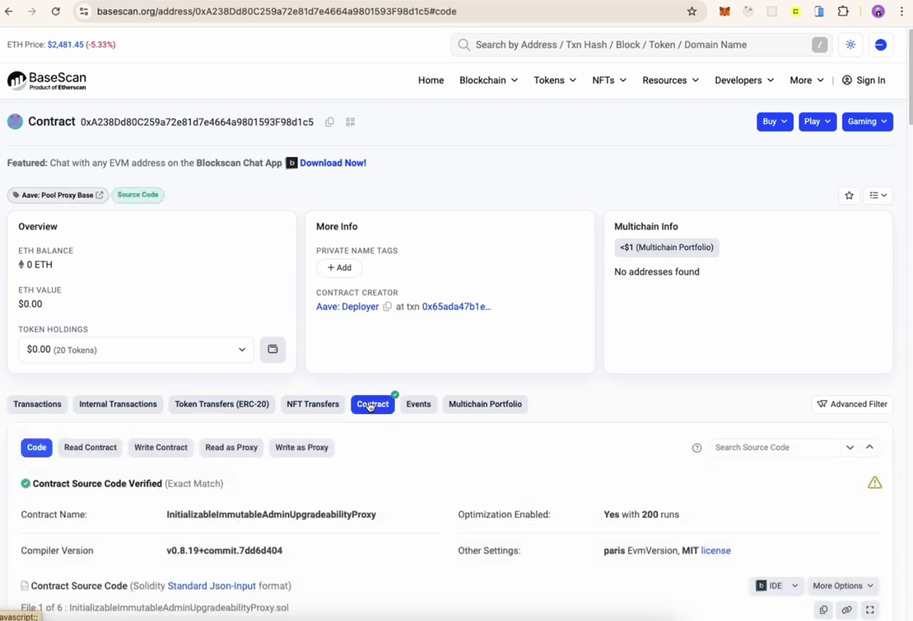
click(305, 447)
scroll(190, 451, down, 1)
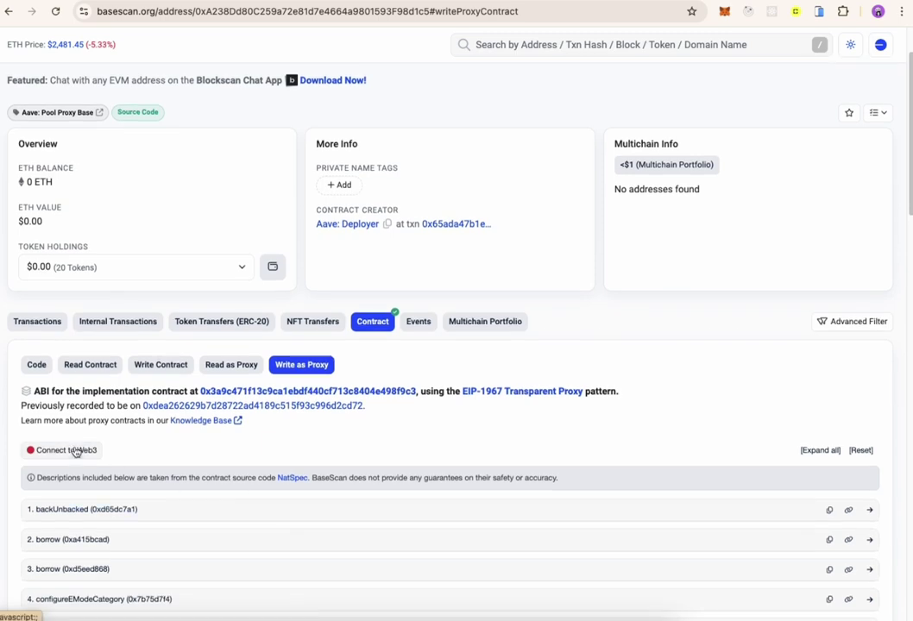
click(69, 449)
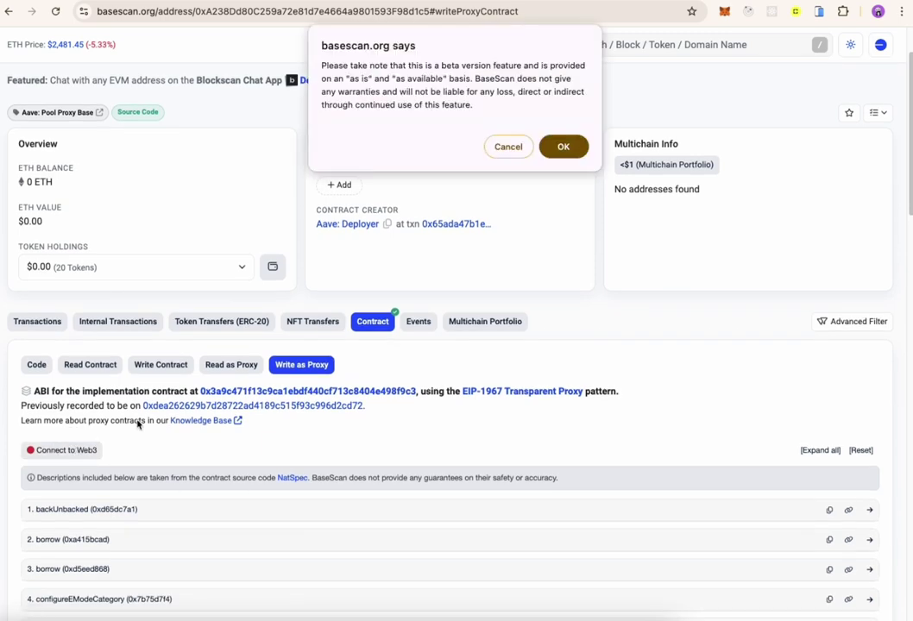
click(561, 145)
click(410, 147)
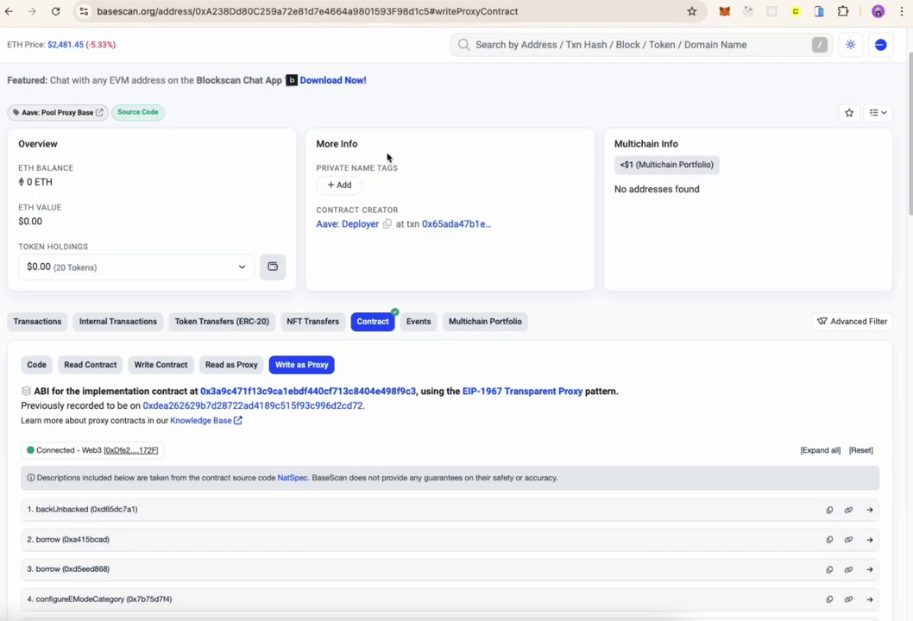
scroll(396, 373, down, 1)
- Expand the withdraw function and paste the USDC contract address into the asset field
scroll(406, 380, down, 13)
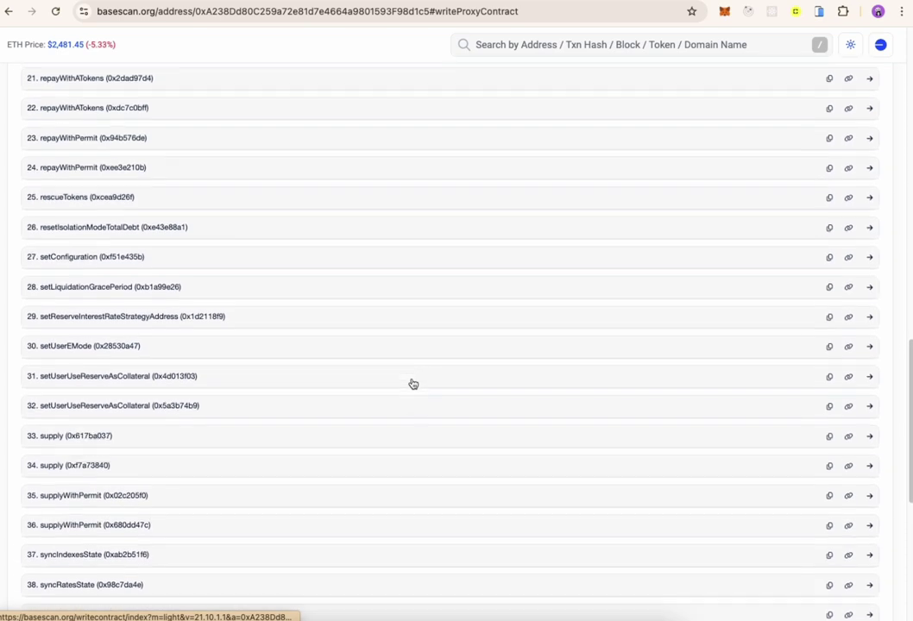
scroll(413, 384, down, 2)
click(167, 467)
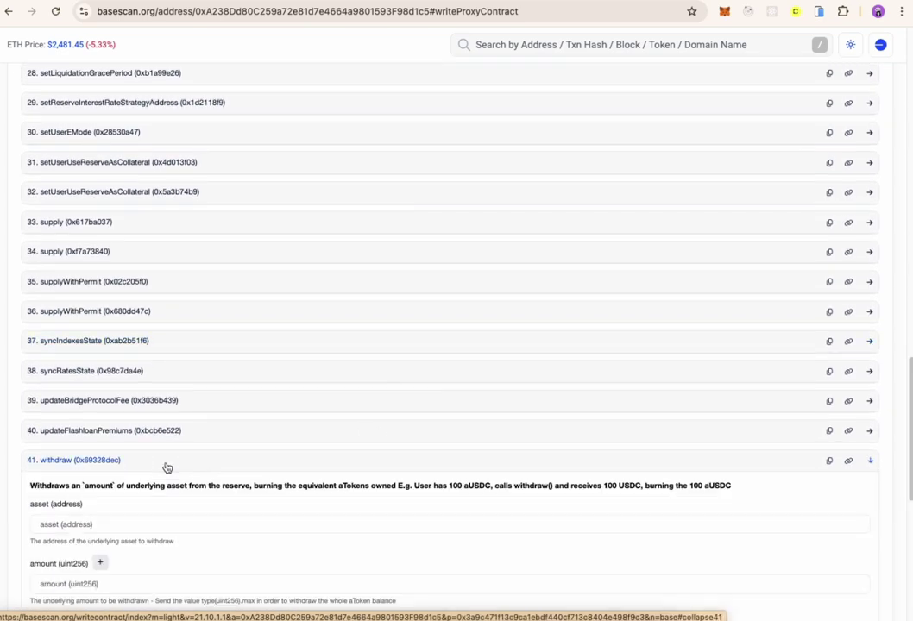
scroll(463, 459, down, 1)
scroll(463, 459, down, 1)
click(34, 415)
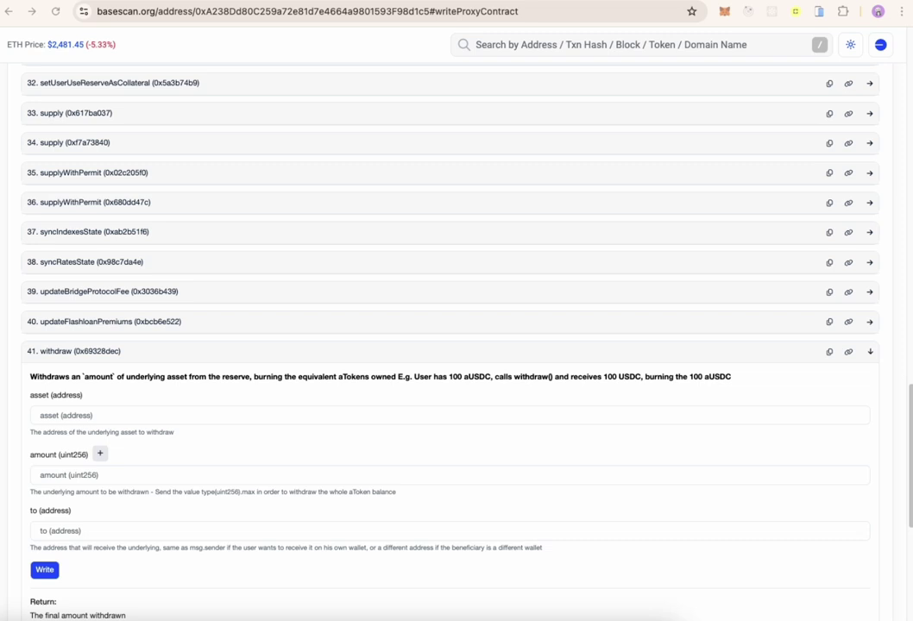
click(57, 415)
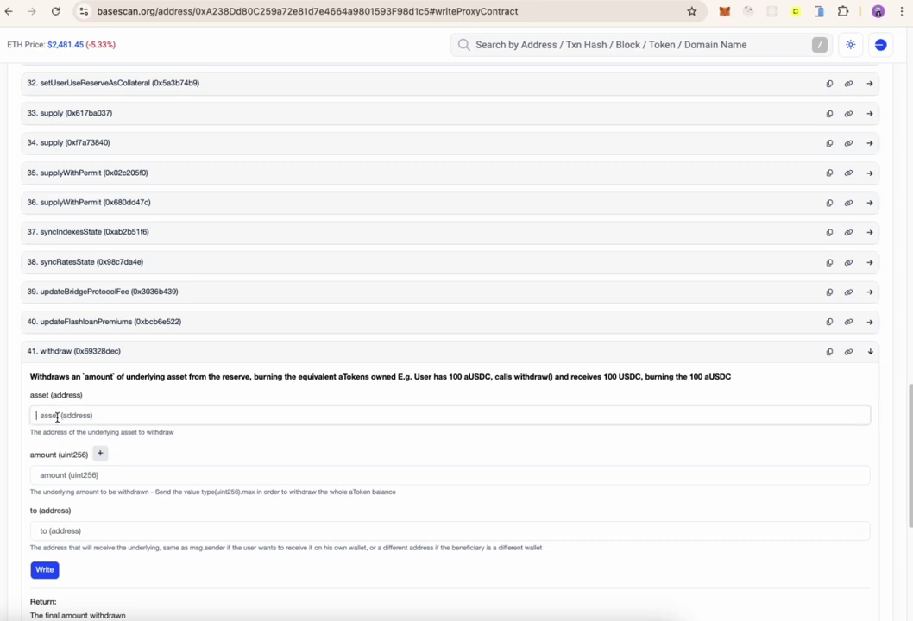
text(USDC ADDRESS ON BASE)
key(ctrl+a)
key(BackSpace)
text(0x833589fCD6eDb6E08f4c7C32D4f71b54bdA02913)
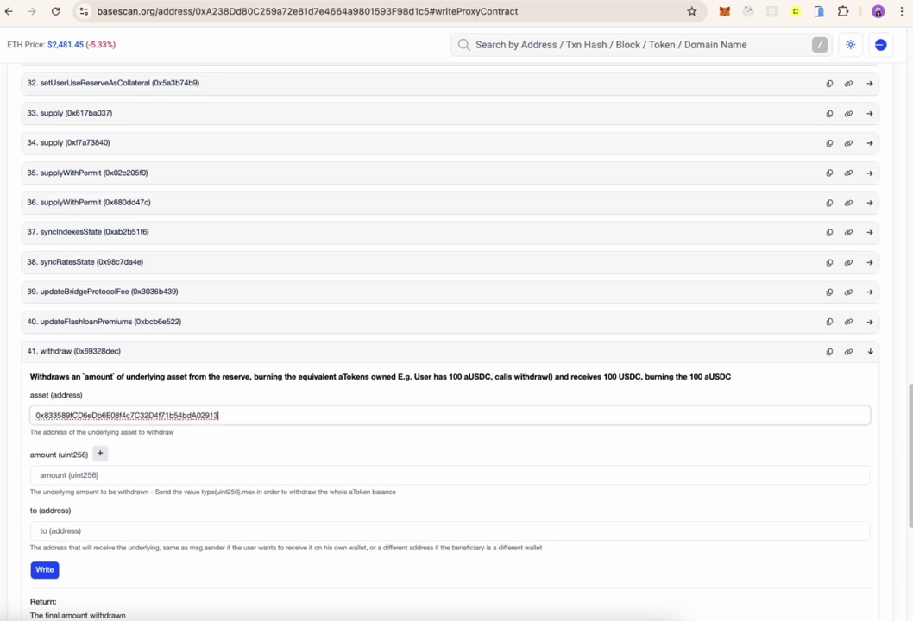
- Set the withdraw amount to 0.001 and open the Add Zeroes converter
click(31, 481)
text(AMOUNT)
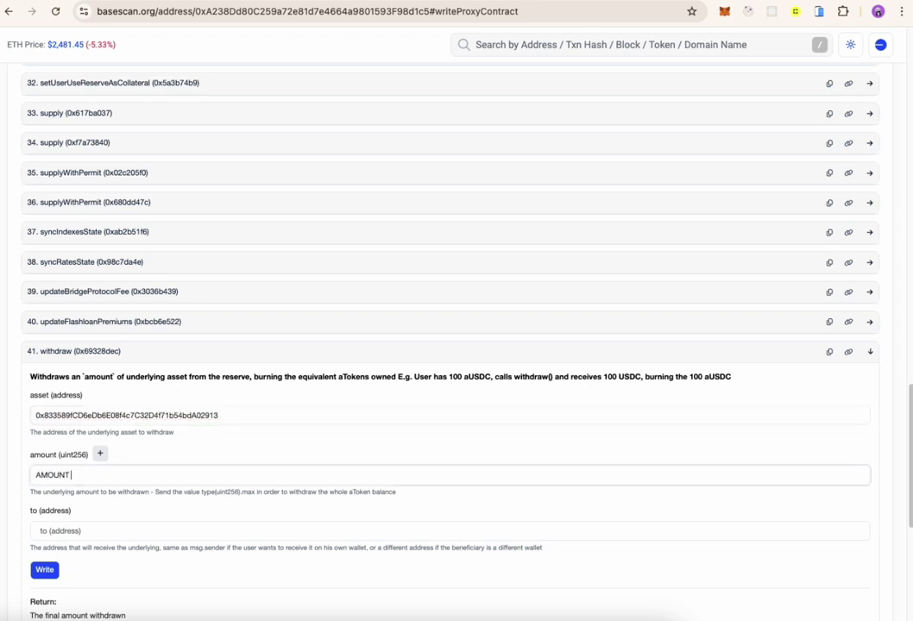
text( IN WEI)
key(ctrl+a)
key(BackSpace)
text(CAN USE TOOL LIKE THIS:)
key(ctrl+a)
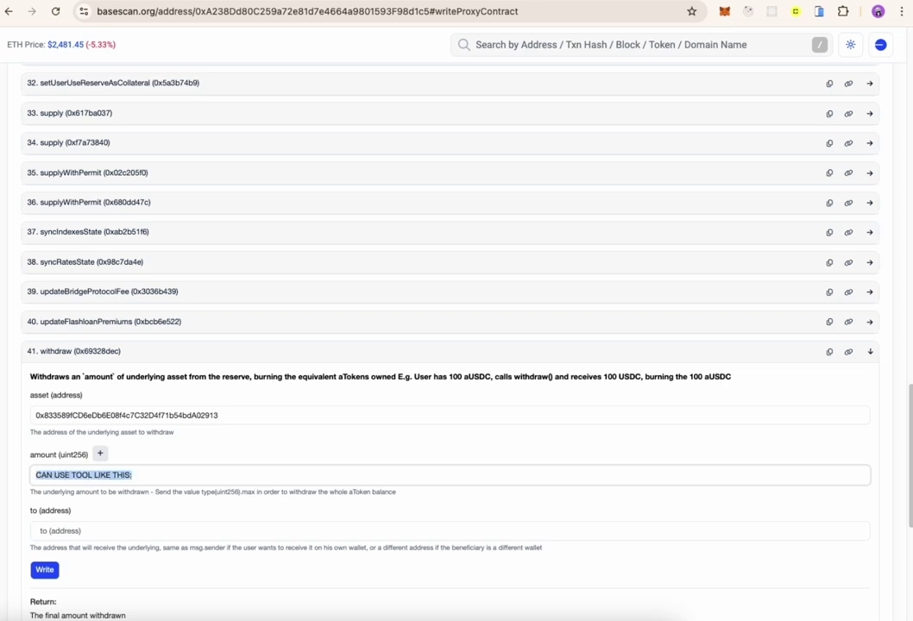
text(0.001)
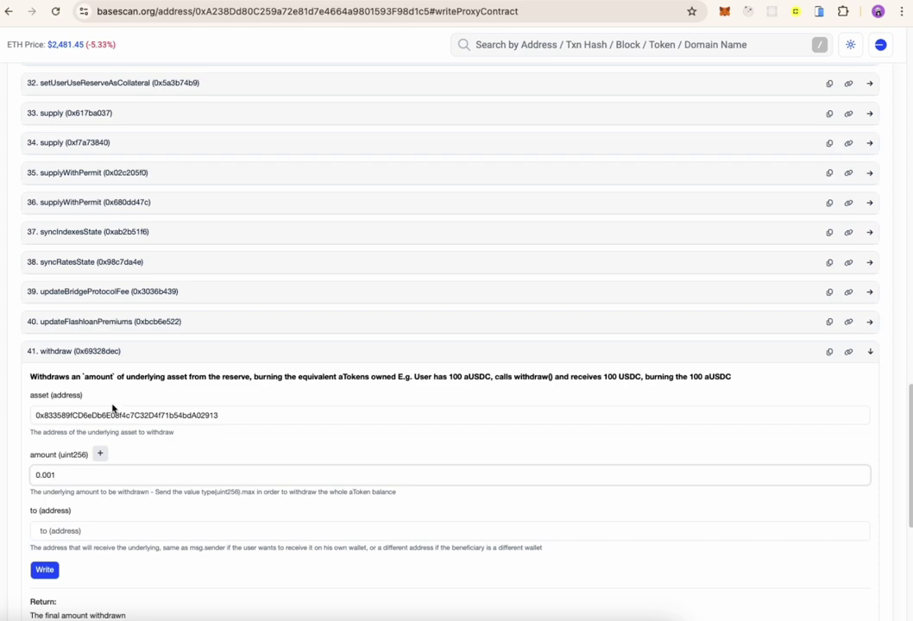
double_click(73, 477)
click(81, 474)
click(100, 454)
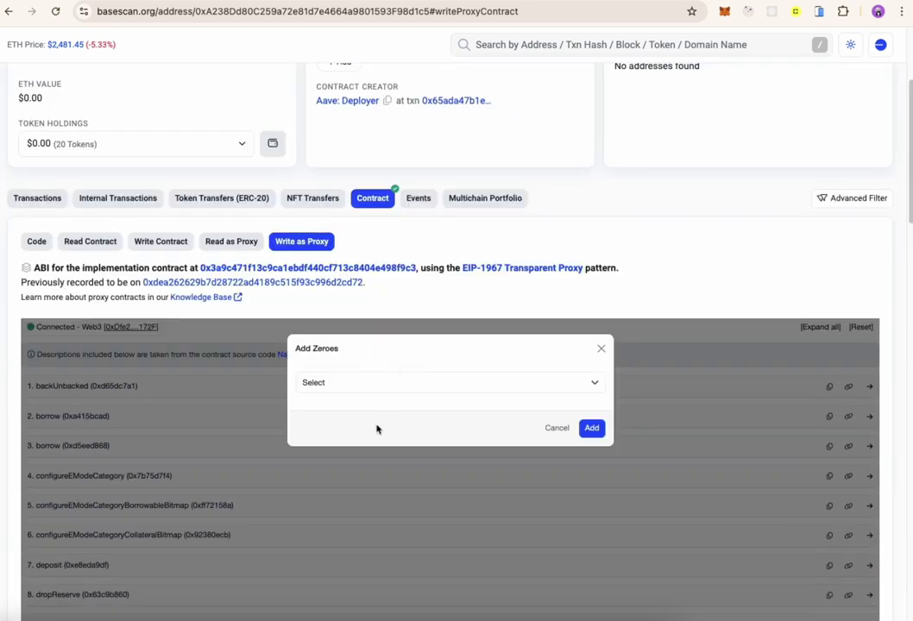
- Apply the 10^6 multiplier so the withdraw amount becomes 1000
click(345, 382)
click(312, 396)
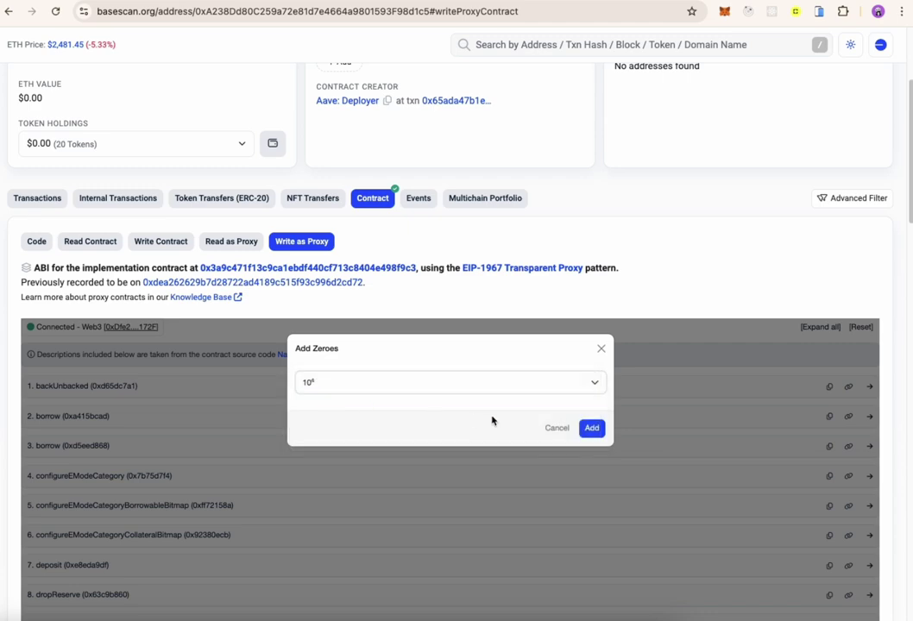
click(592, 428)
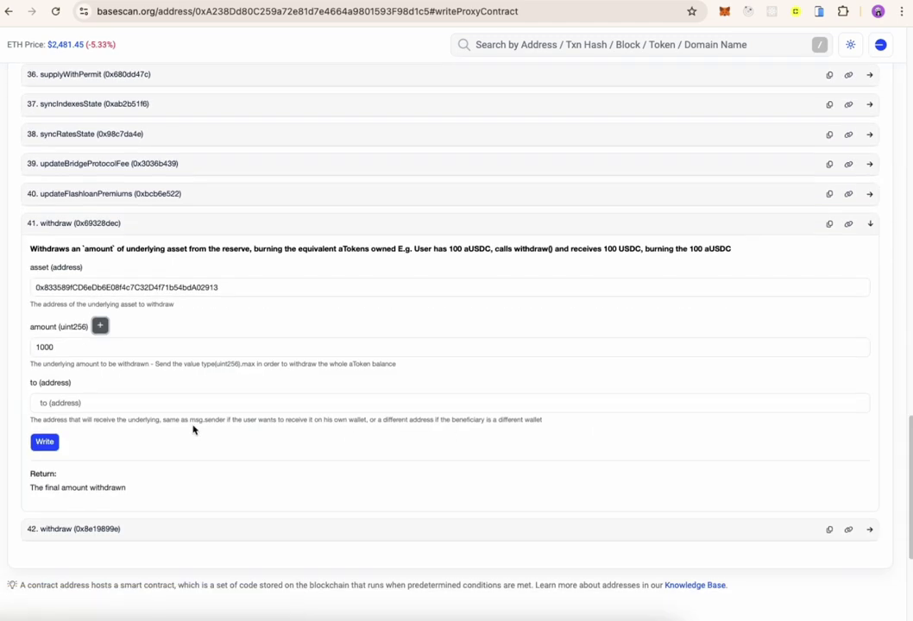
double_click(49, 347)
- Paste the wallet address as recipient, write the withdraw call, and view the transaction
click(72, 403)
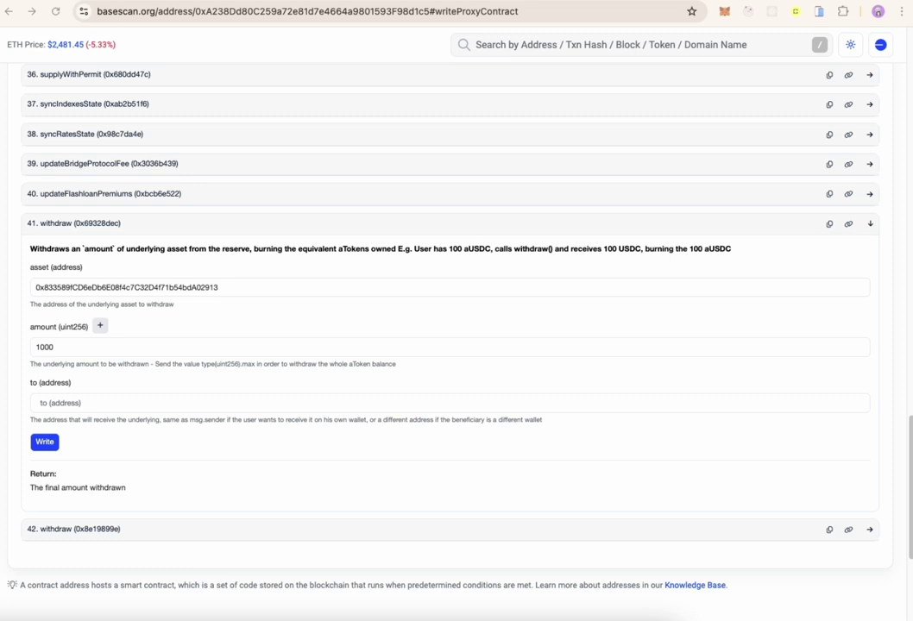
click(120, 401)
text(AD)
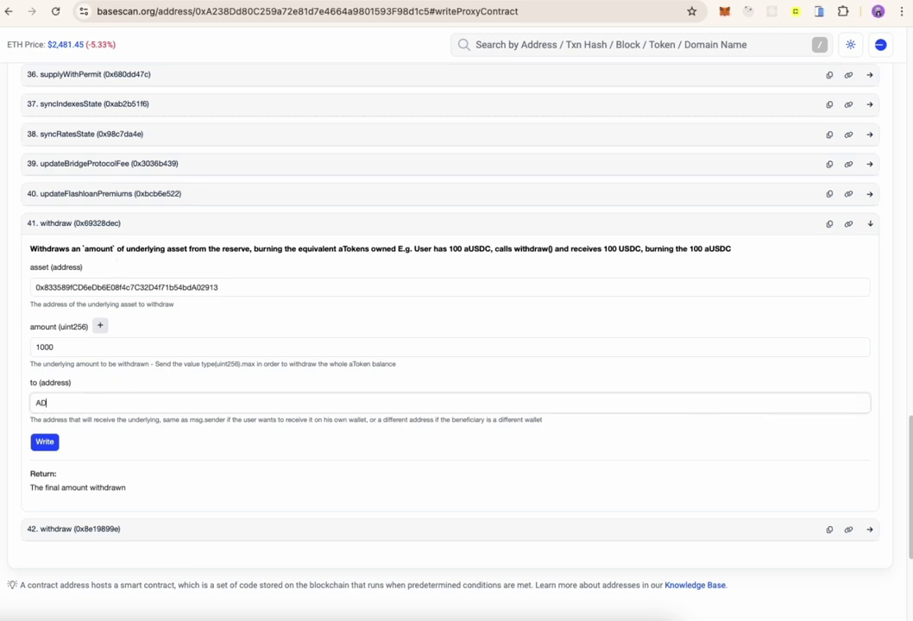
text(DRESS TO RECEIVE FUNDS BACK AFTER WITHDRAW)
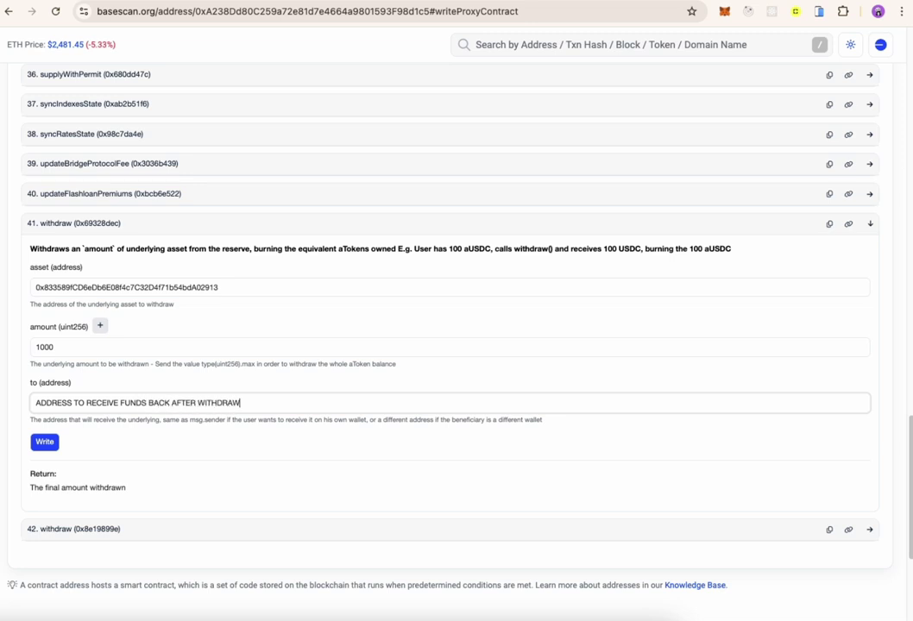
key(ctrl+a)
key(BackSpace)
text(0xDfe287AE810FC500a5a795bF83361B37c7b4172F)
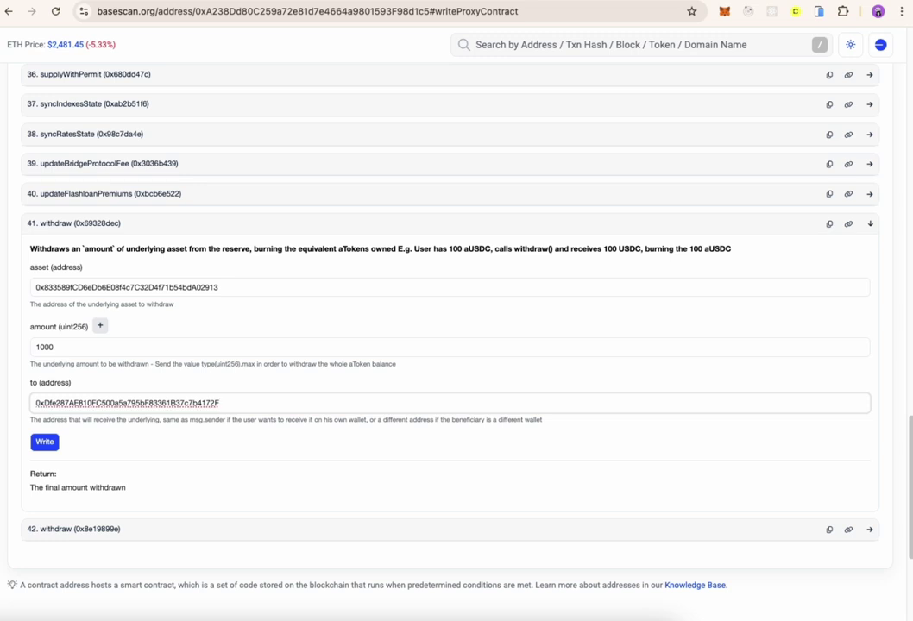
click(48, 451)
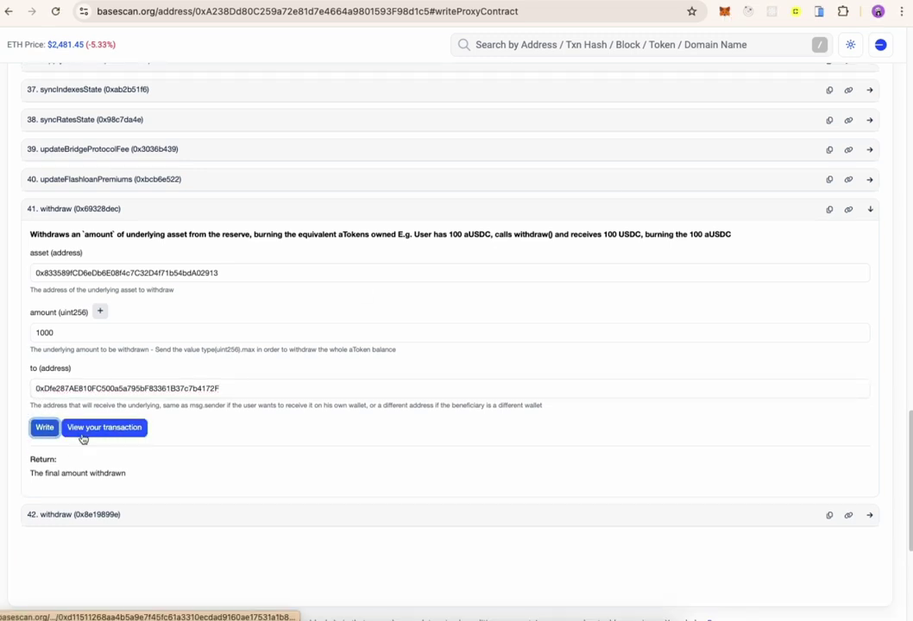
click(82, 435)
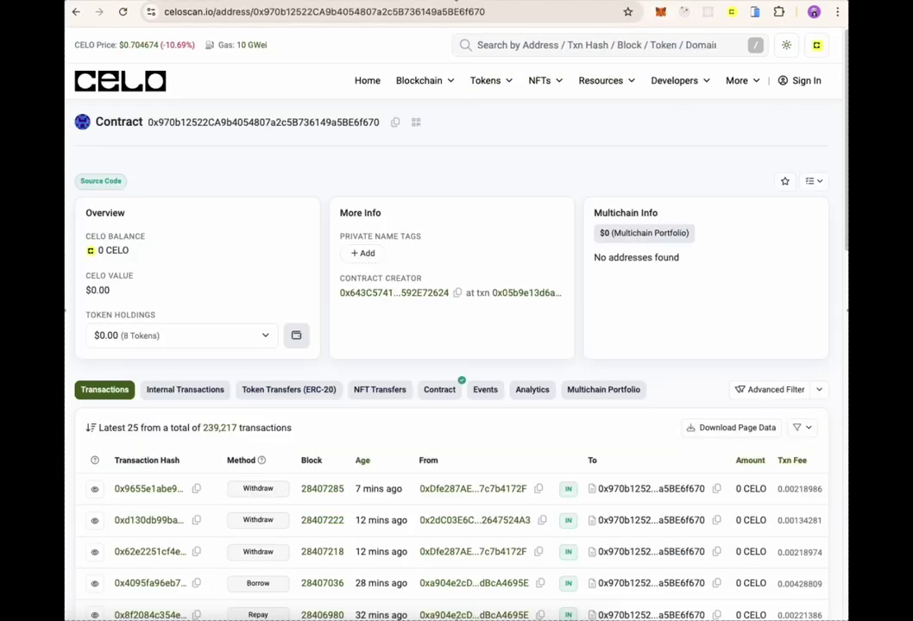
- Load the Celo lending contract on Celoscan, show Write as Proxy, and connect MetaMask via Web3
click(277, 17)
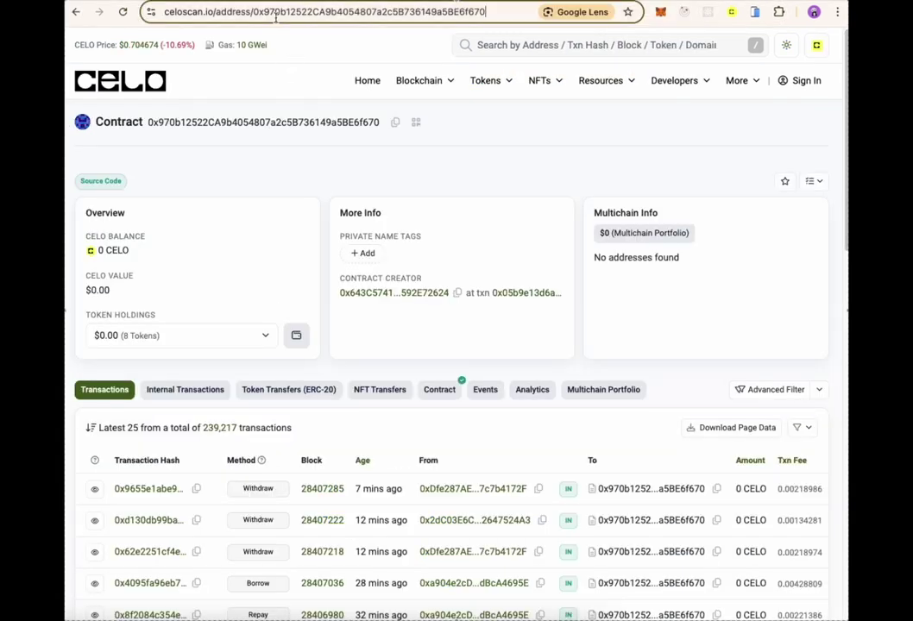
click(302, 123)
click(435, 388)
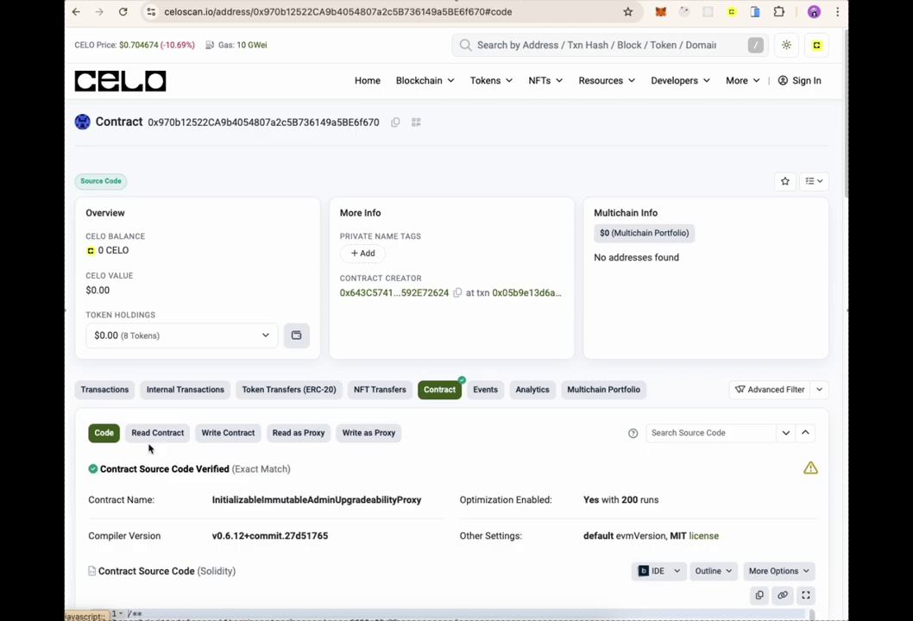
click(352, 428)
scroll(604, 500, down, 1)
click(143, 493)
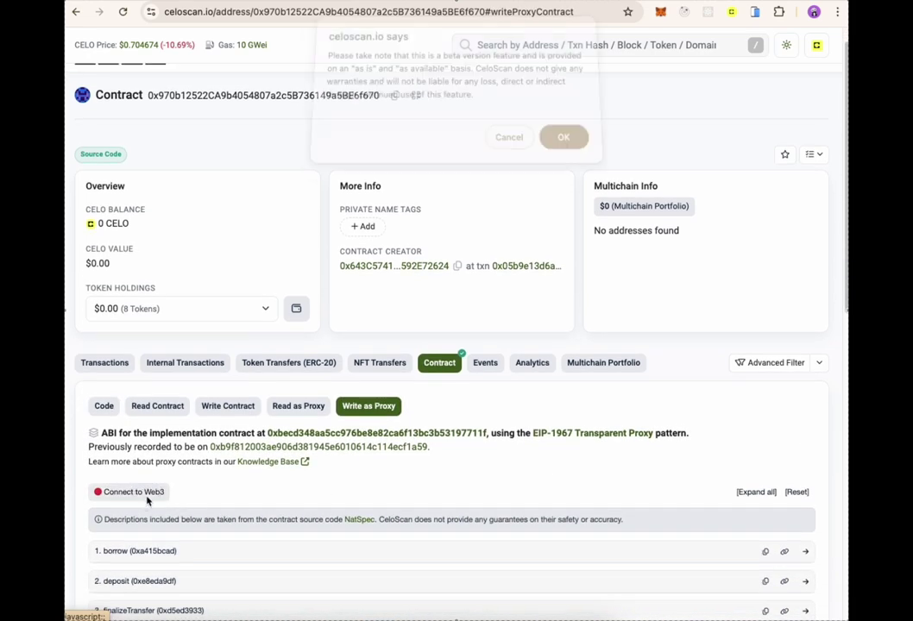
click(561, 148)
click(570, 115)
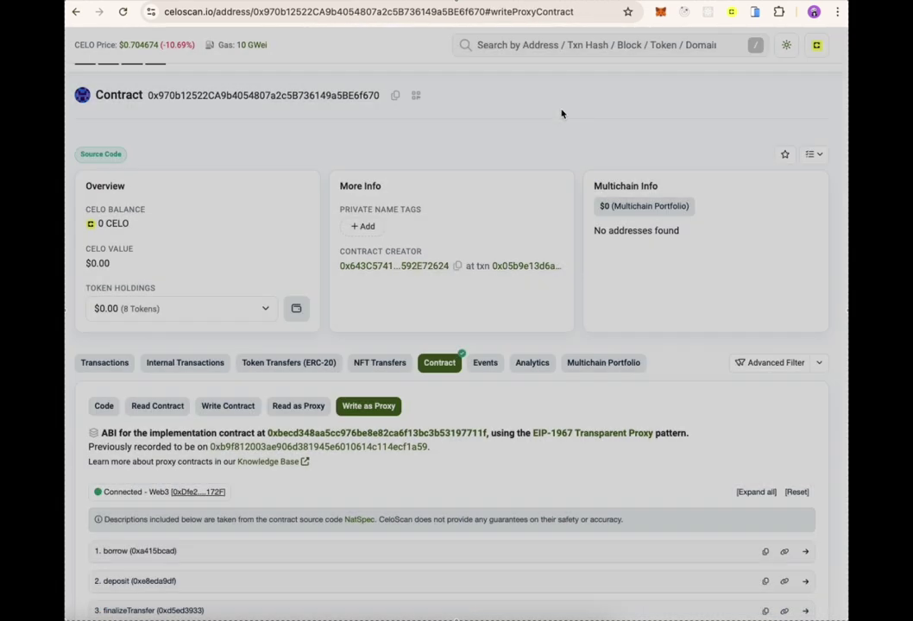
- Expand the withdraw function and paste the cUSD token address into the asset field
scroll(561, 302, down, 10)
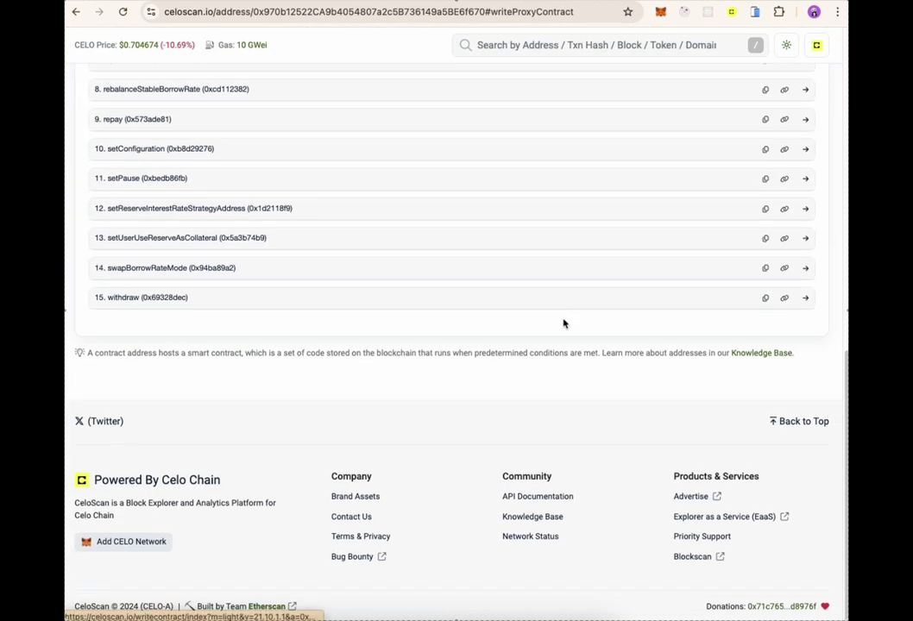
click(130, 305)
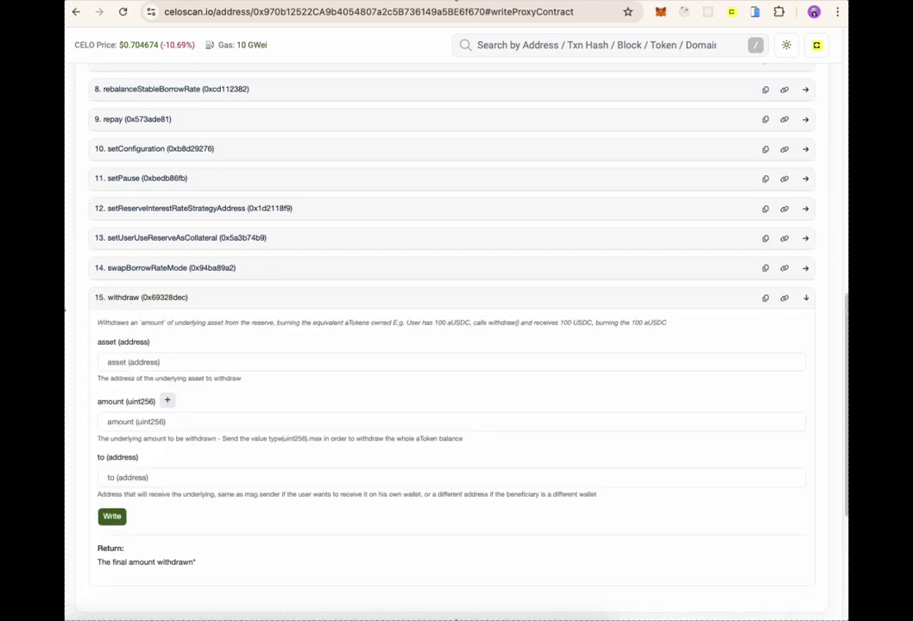
click(152, 367)
text(cUSD A)
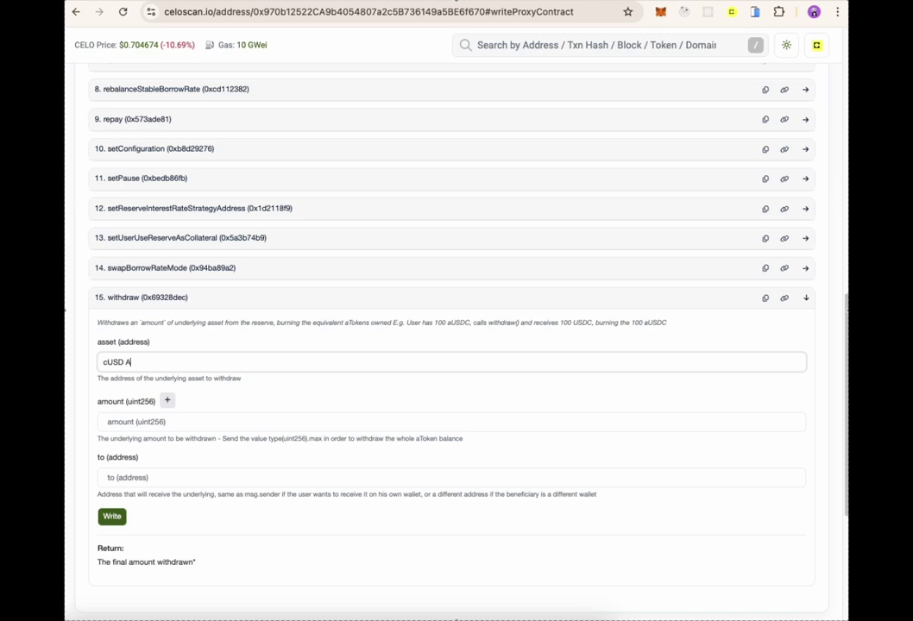
text(DDRESS ON CELO)
key(super+a)
key(BackSpace)
text(0x765de816845861e75a25fca122bb6898b8b1282a)
- Enter 0.01 as the withdraw amount, deleting the placeholder notes
click(118, 422)
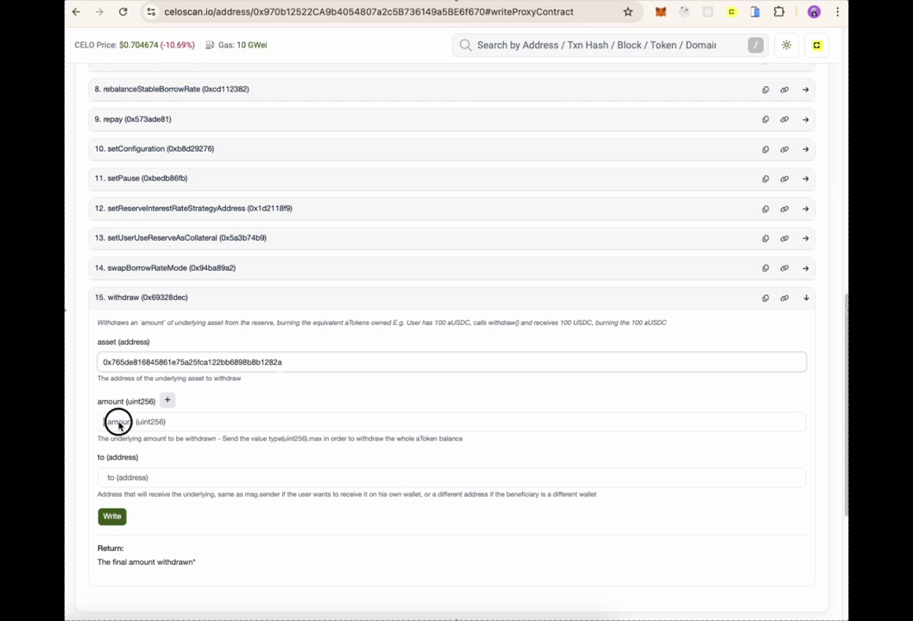
text(AMOUNT TO WITHDRAW - in WEI - USE TOOL TO HELP)
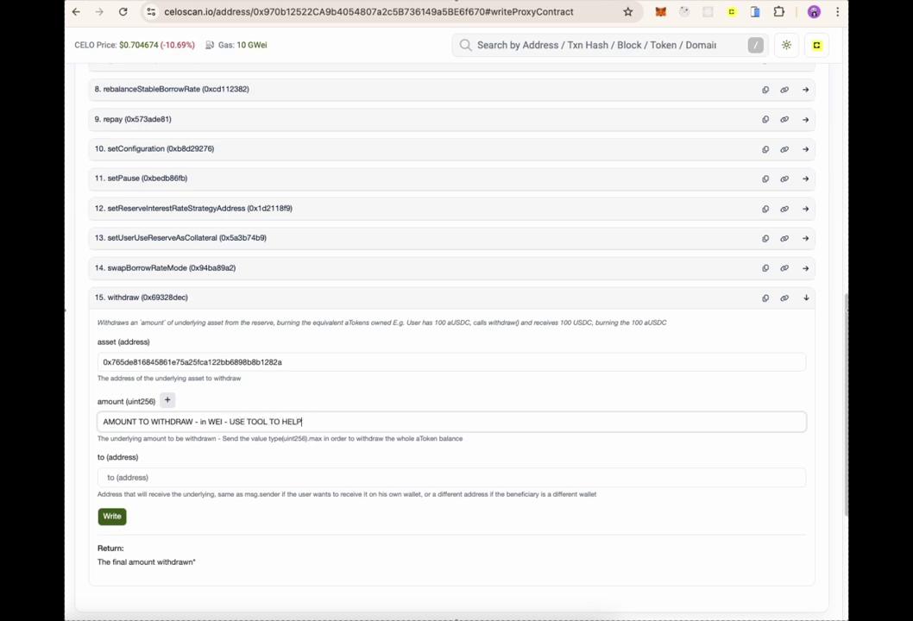
key(super+a)
key(BackSpace)
text(9)
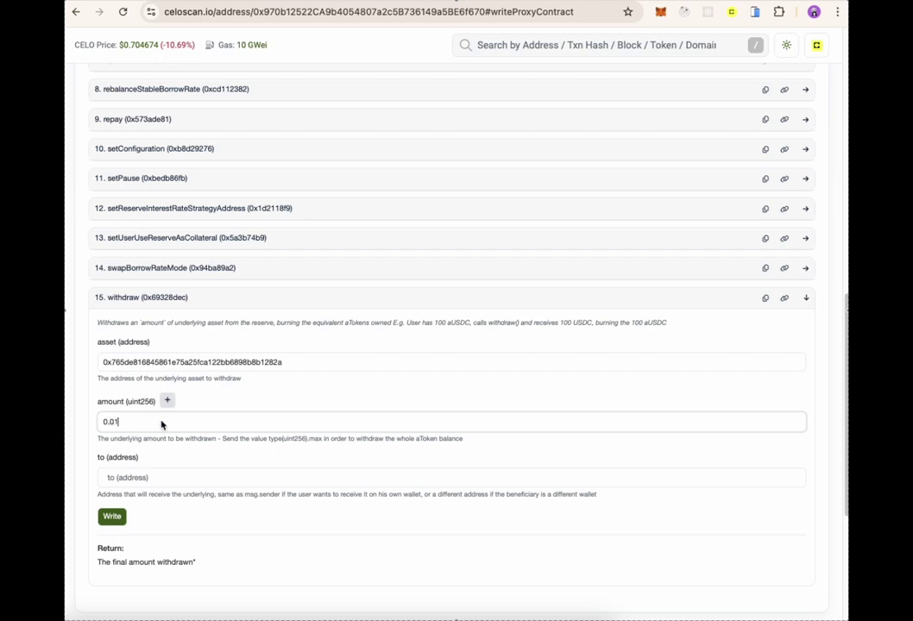
text( - in wei w/ tool will become)
key(shift+alt+Left)
key(shift+alt+Left)
key(shift+alt+Left)
key(shift+alt+Left)
key(shift+alt+Left)
key(BackSpace)
- Convert the 0.01 amount to wei with the 10^18 Add Zeroes multiplier
click(168, 402)
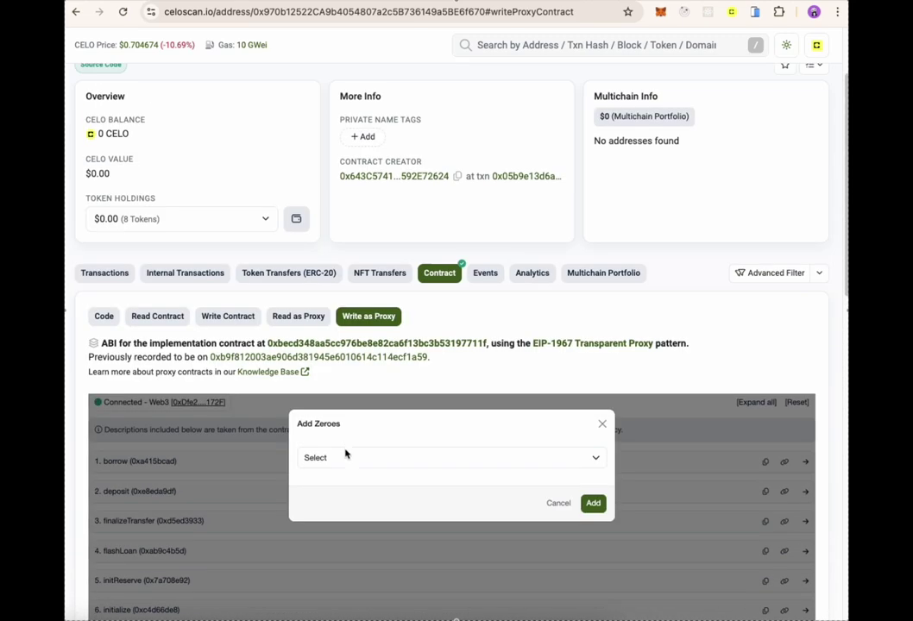
click(346, 454)
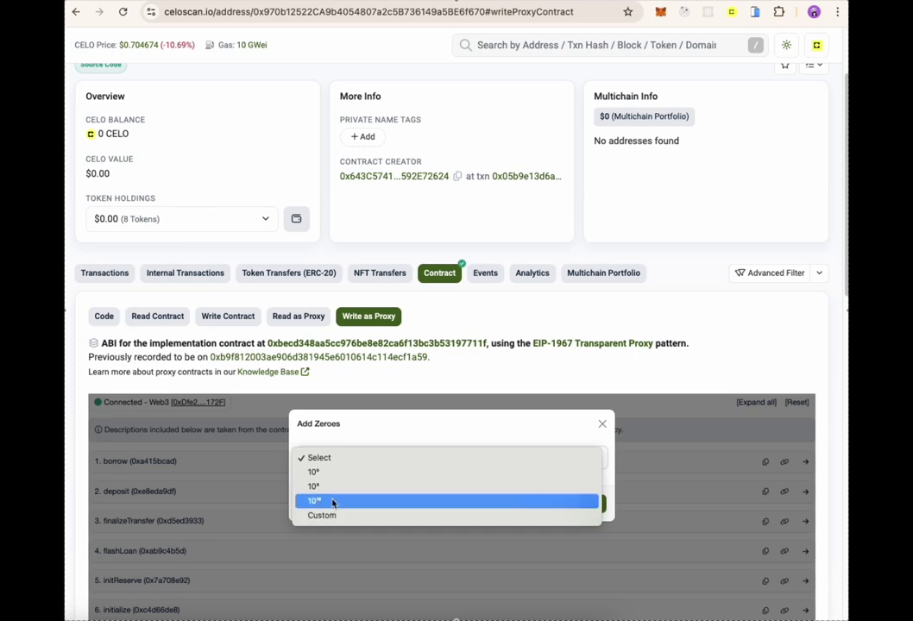
click(334, 501)
click(593, 504)
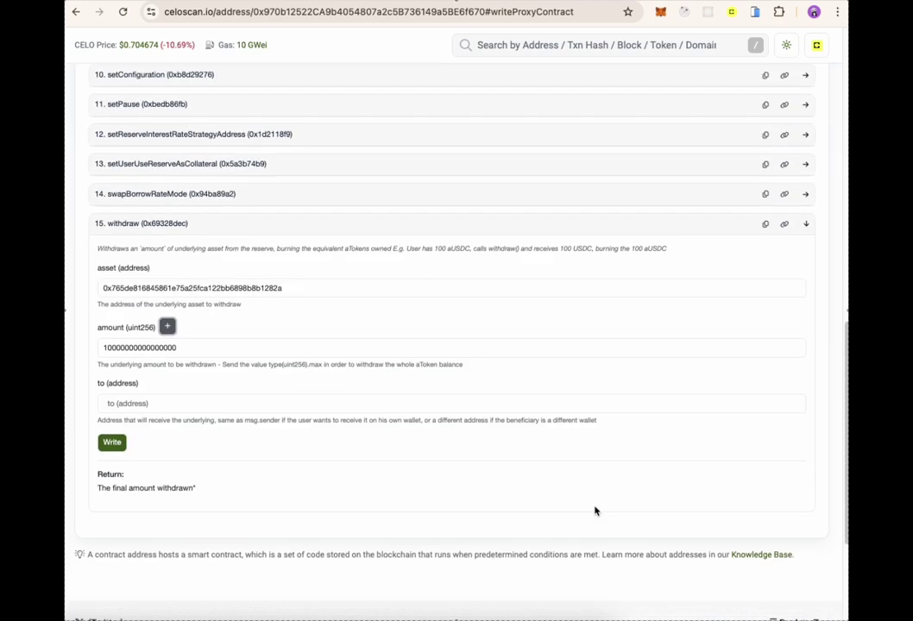
- Paste the wallet as recipient, write and confirm the withdraw in MetaMask, then check the transaction
click(171, 408)
text(ADDRESS TO WITHDRAW FUNDS TO - M)
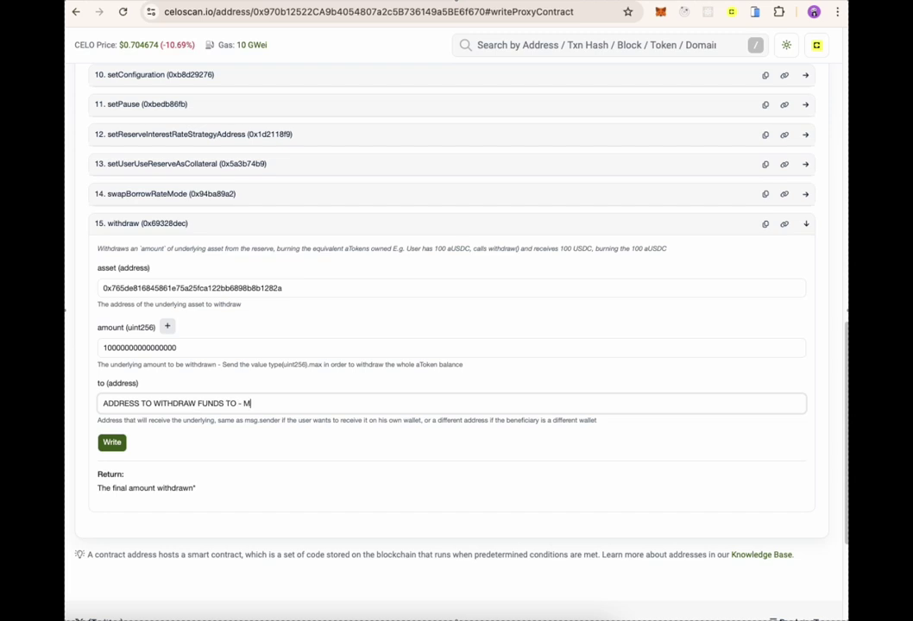
text(WALLET)
text(R)
key(super+a)
key(BackSpace)
text(0xDfe287AE810FC500a5a795bF83361B37c7b4172F)
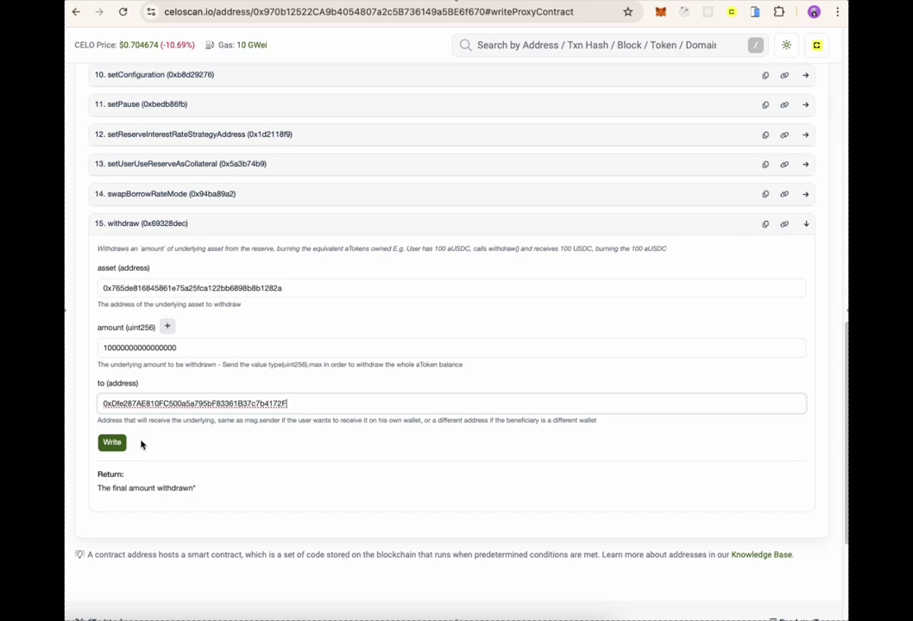
click(112, 441)
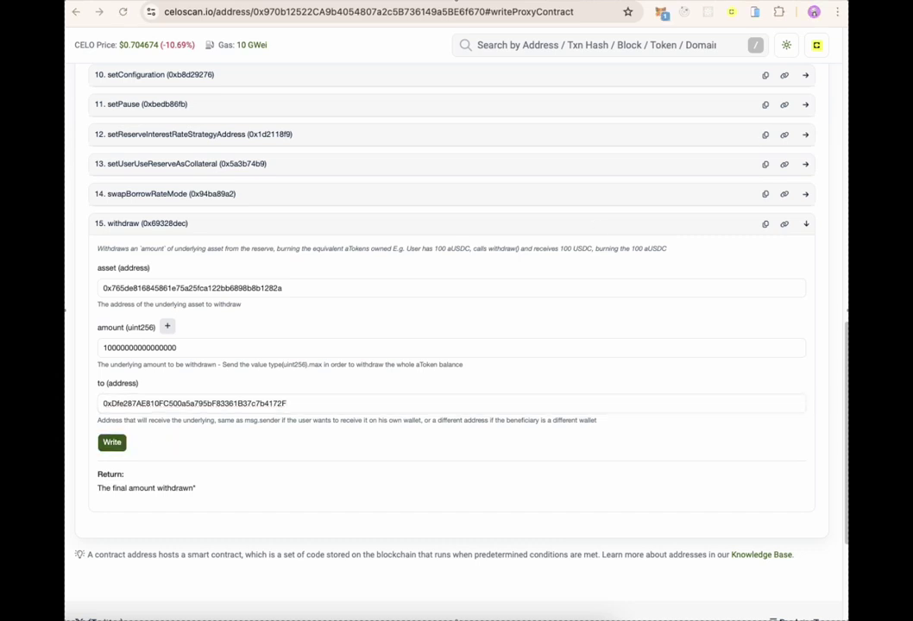
click(714, 587)
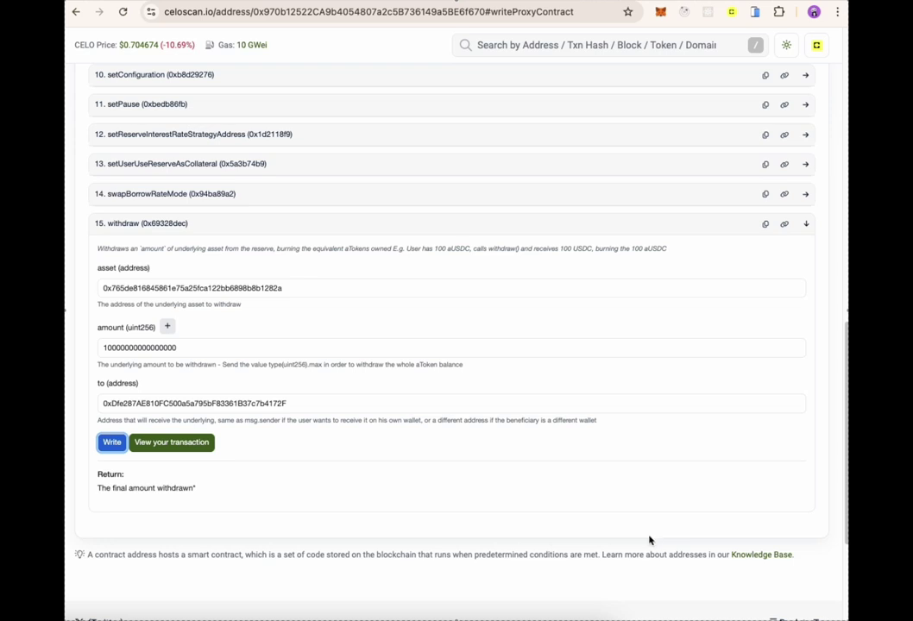
click(168, 443)
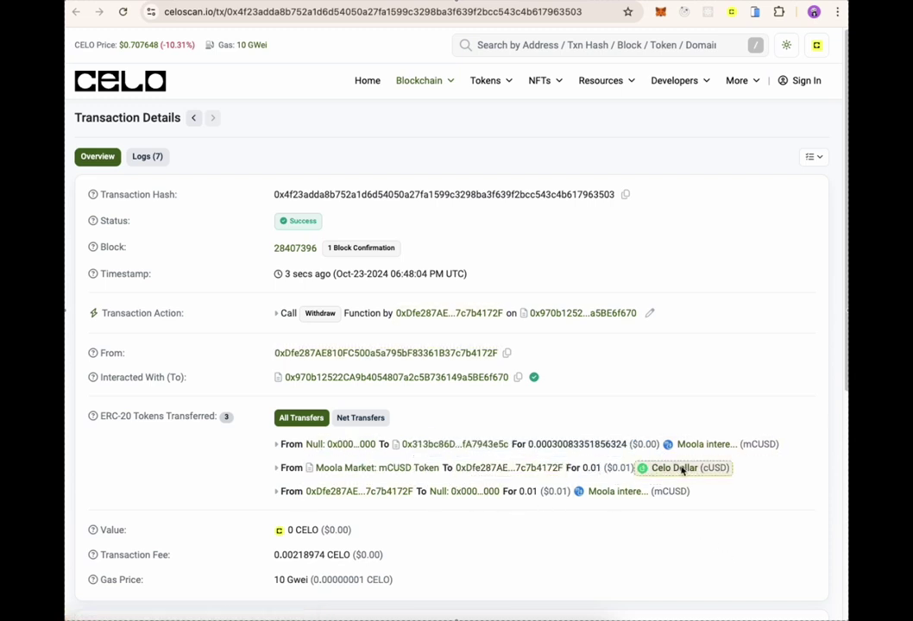
key(ctrl+w)
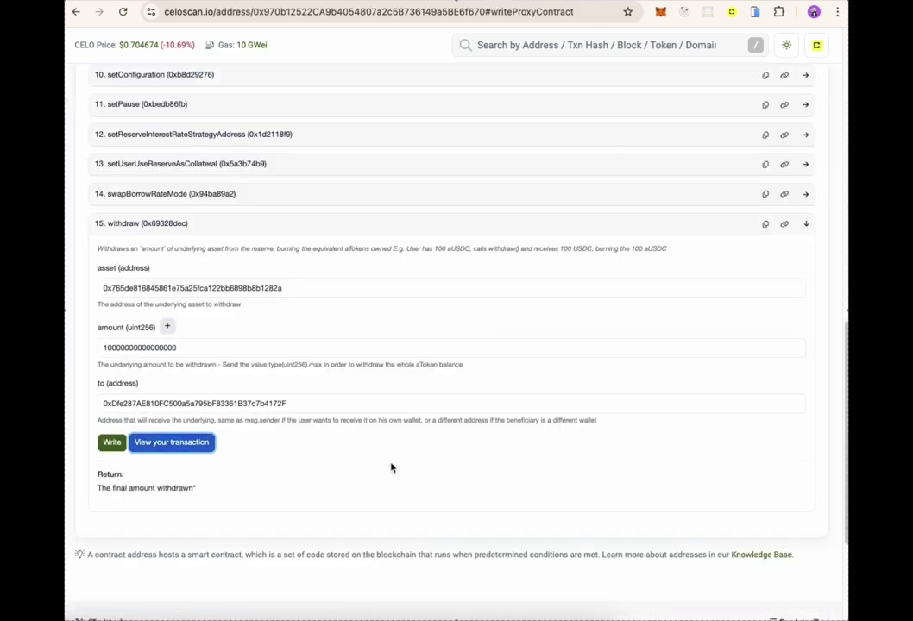